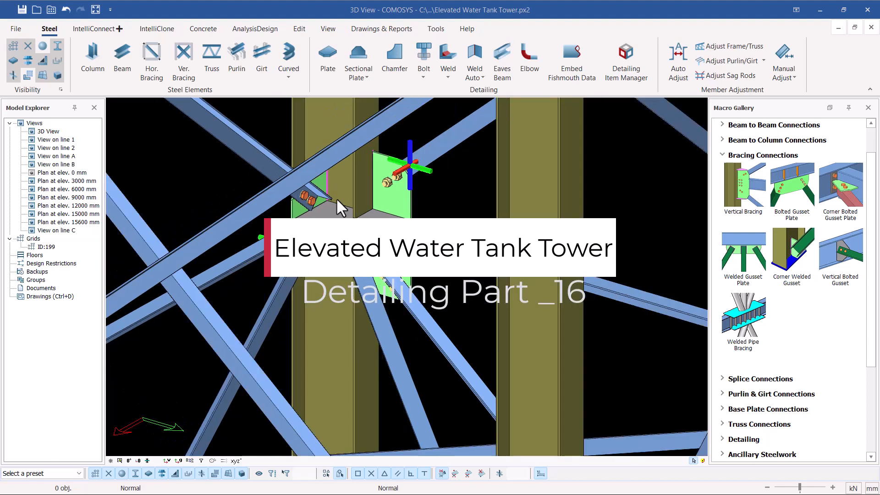
- Inspect the lowest-tier brace crossing on the tower's line 1 face and the bolted gusset plates at the adjoining columns
middle_click_drag(352, 220, 458, 229)
middle_click_drag(201, 250, 238, 256)
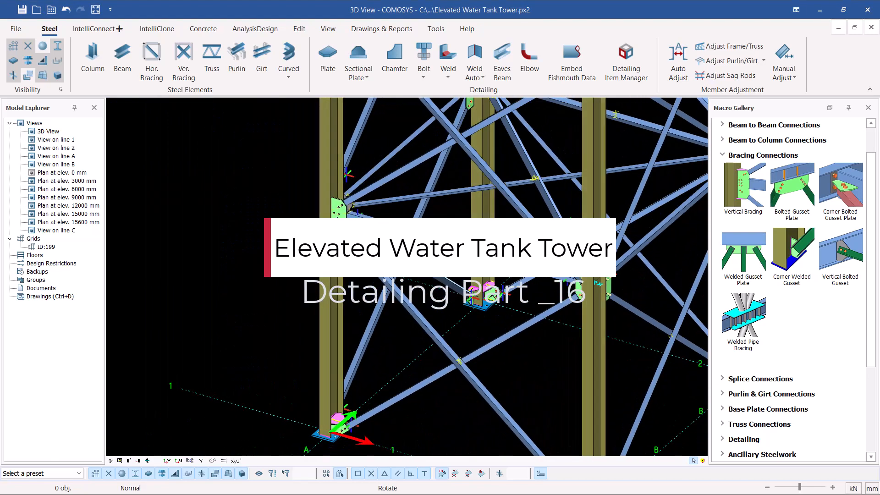
scroll(238, 256, "down", 2)
scroll(389, 328, "up", 5)
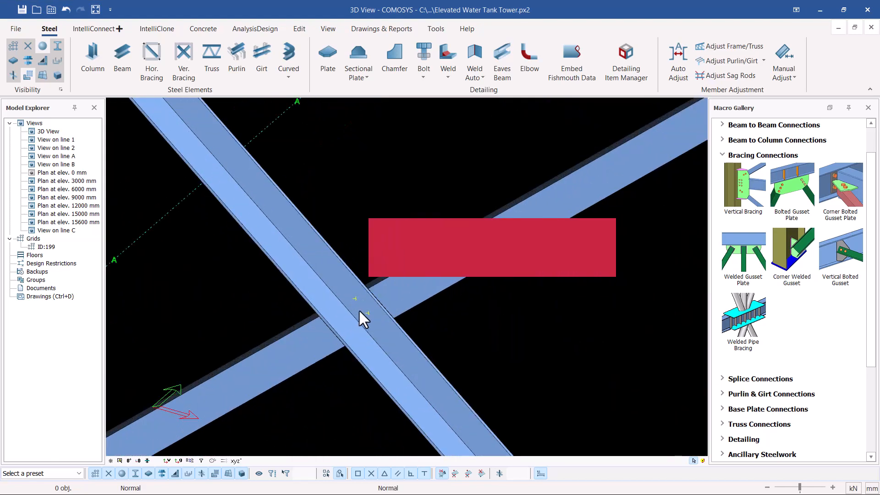
middle_click_drag(360, 314, 266, 285)
scroll(413, 230, "down", 5)
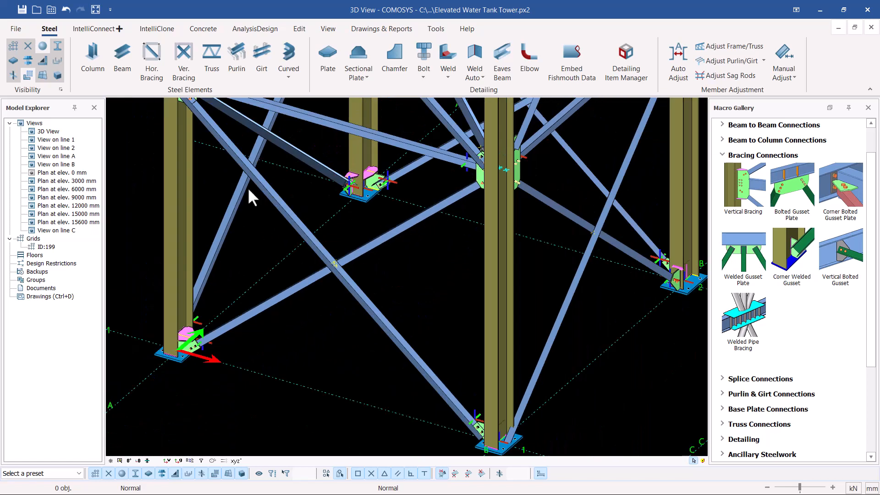
scroll(481, 174, "up", 4)
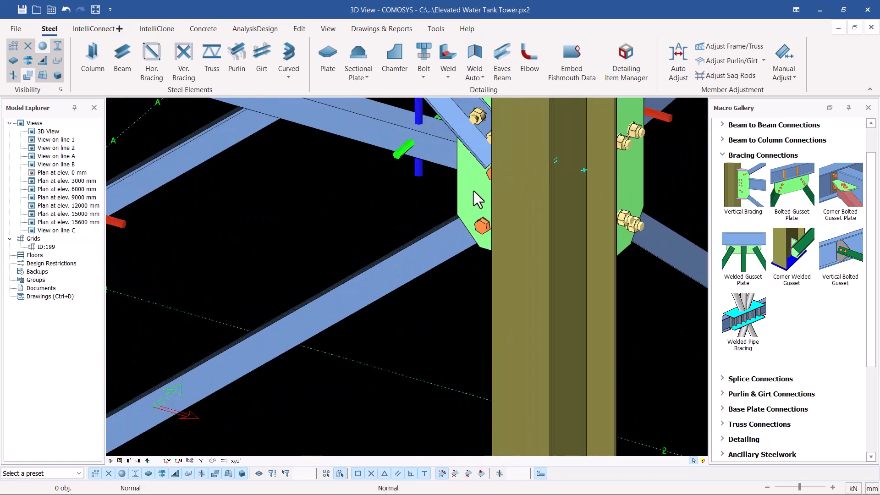
left_click(473, 191)
scroll(474, 191, "down", 5)
scroll(243, 150, "up", 4)
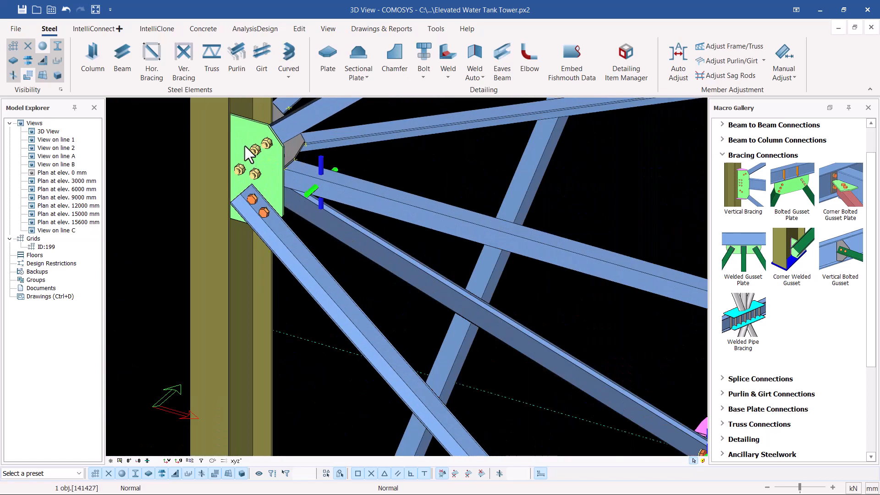
left_click(245, 146)
scroll(245, 145, "down", 4)
scroll(353, 275, "up", 3)
scroll(403, 315, "down", 2)
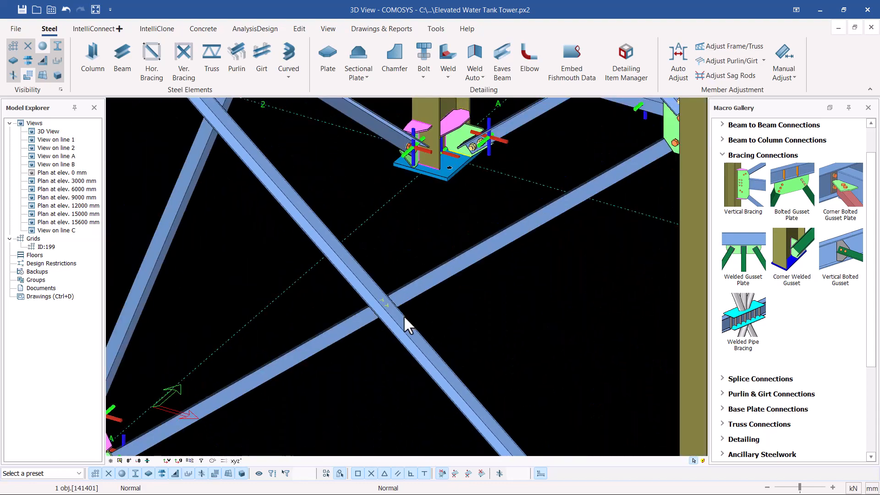
- Examine the lowest-tier brace crossings on the line 1 face and the adjacent ladder-side face up close
scroll(354, 292, "up", 4)
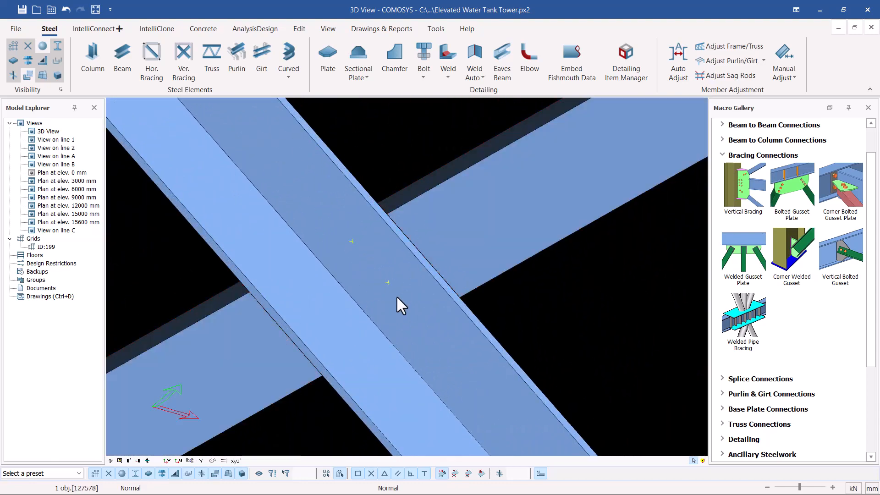
left_click(396, 295)
scroll(329, 248, "down", 5)
scroll(511, 248, "down", 5)
scroll(525, 208, "up", 5)
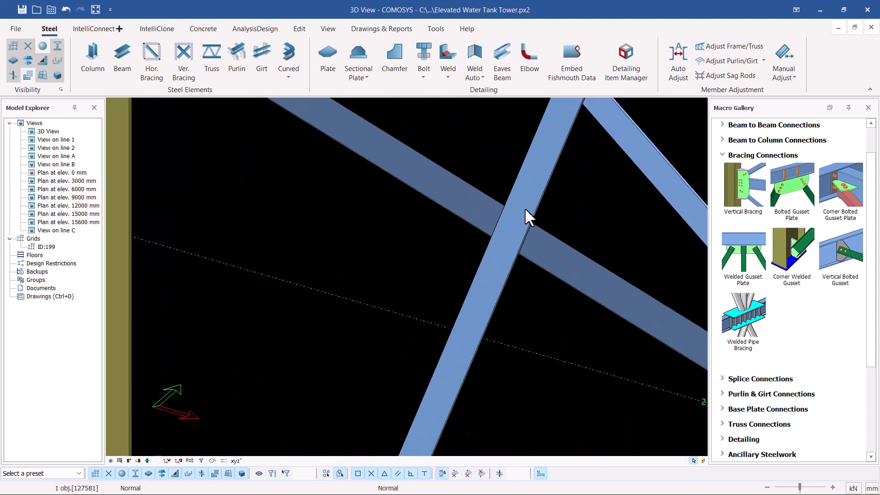
left_click(466, 198)
scroll(512, 225, "down", 6)
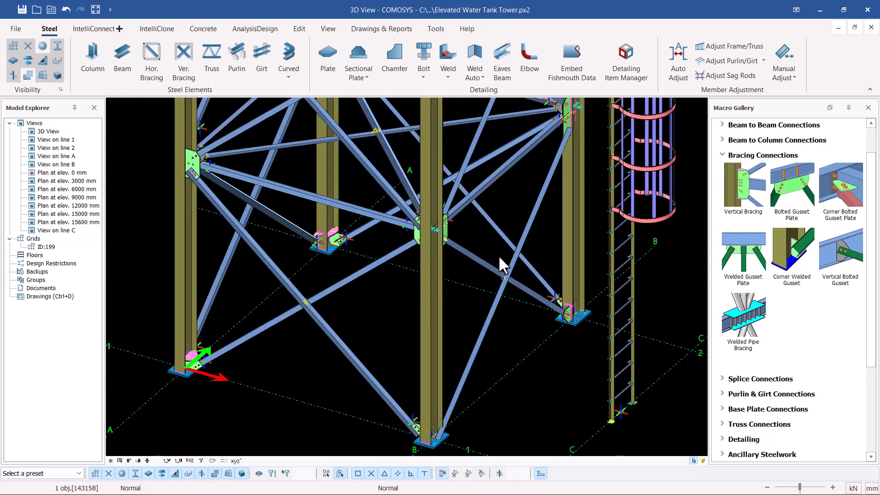
- Check the gusset connections and crossing braces on the tower's remaining sides from several angles
scroll(403, 183, "down", 2)
scroll(372, 150, "up", 8)
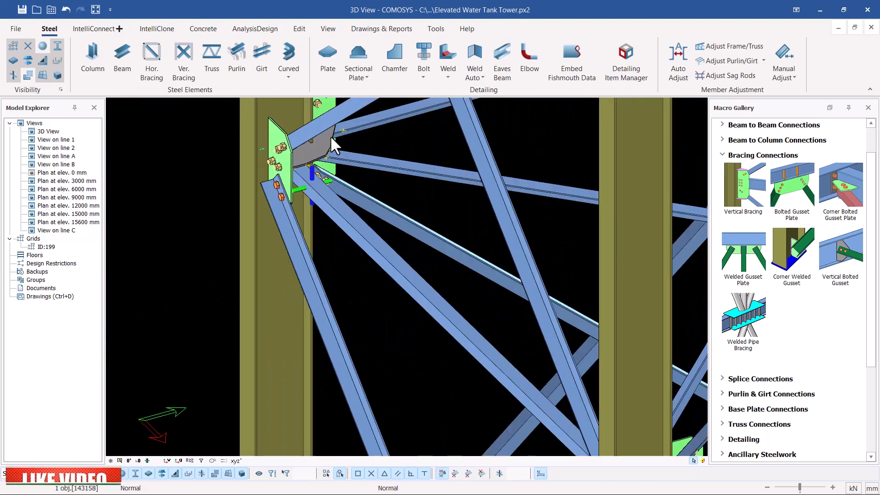
scroll(581, 186, "down", 4)
scroll(579, 235, "up", 5)
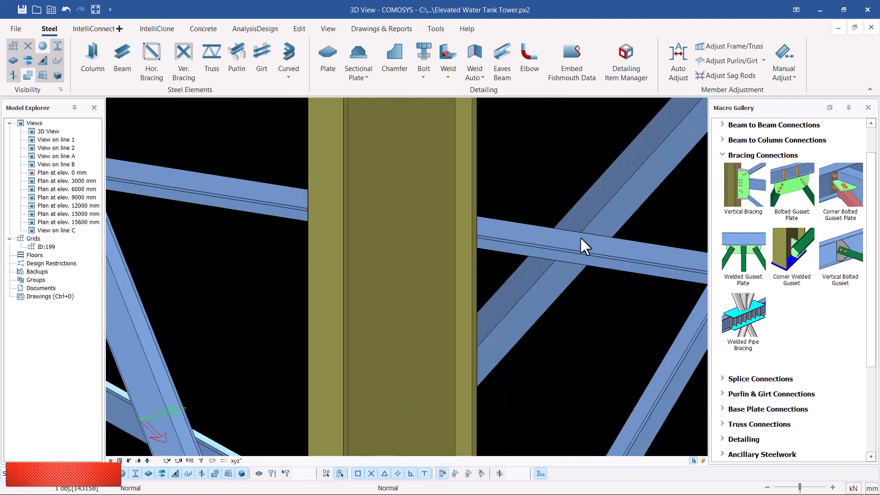
left_click(593, 209)
scroll(589, 214, "down", 6)
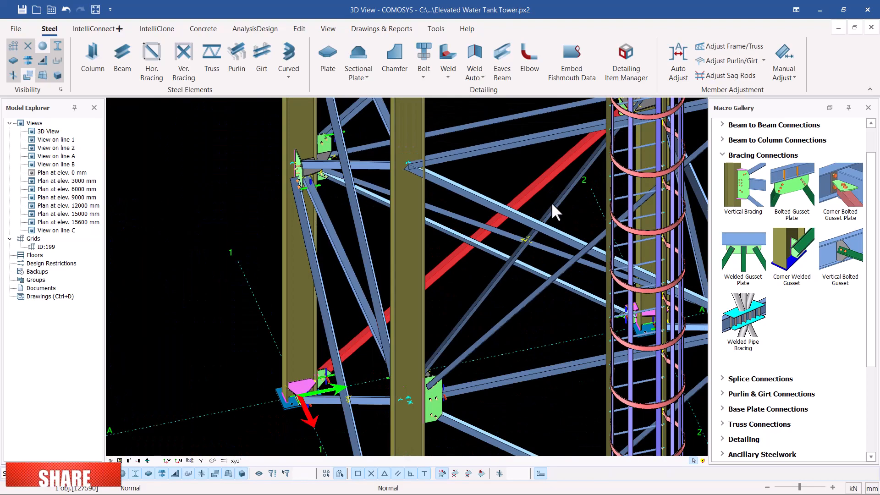
middle_click_drag(551, 202, 399, 192)
scroll(288, 156, "up", 3)
scroll(316, 179, "up", 2)
left_click(354, 174)
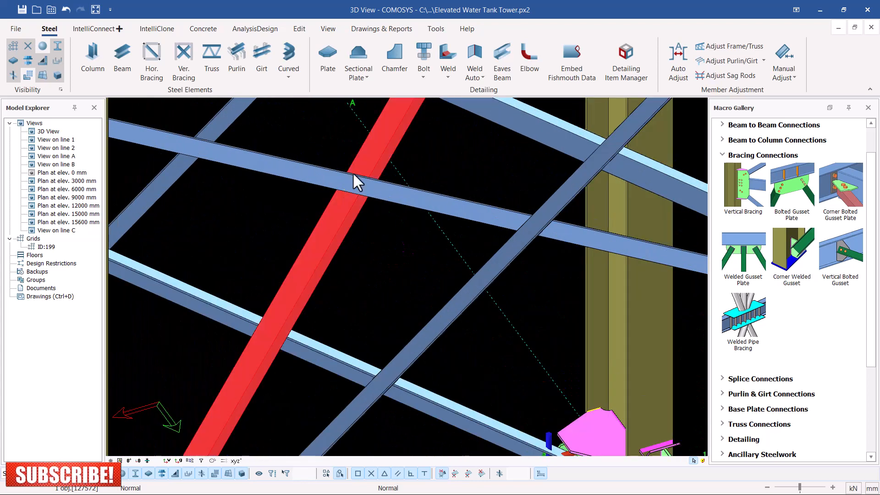
left_click(351, 178)
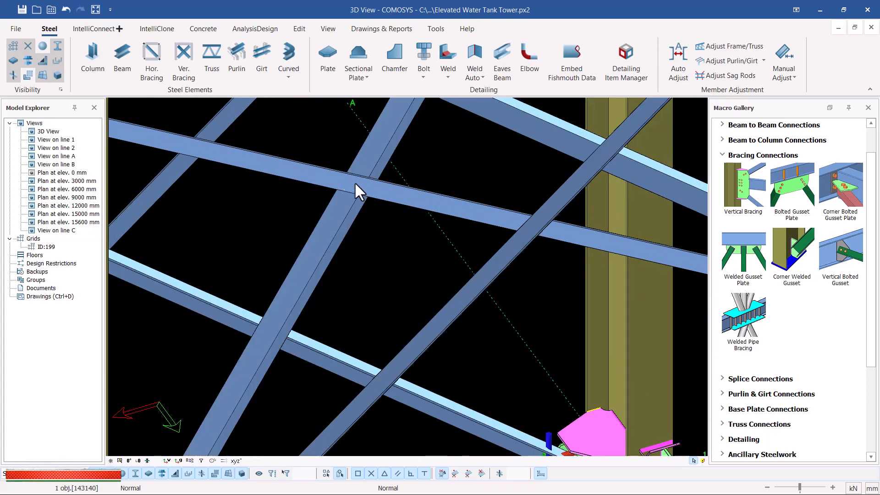
middle_click_drag(342, 188, 513, 192)
scroll(367, 216, "down", 6)
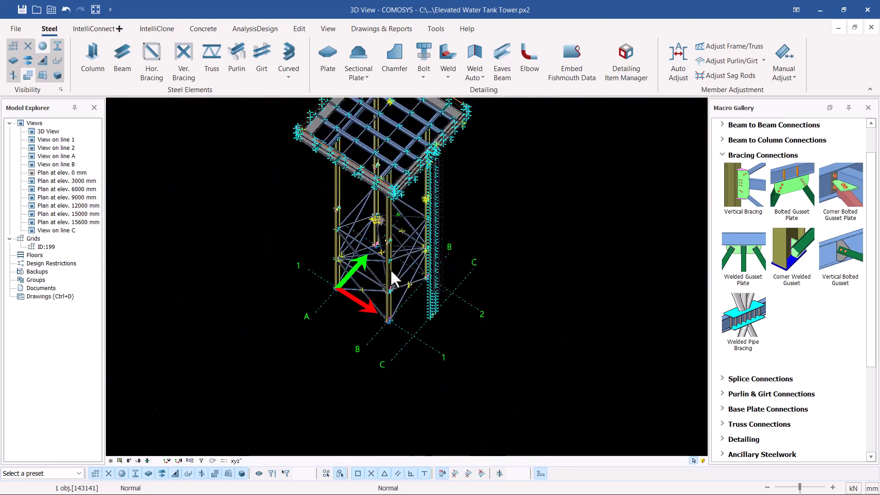
- Review the overall arrangement of the lower bracing tiers across the whole tower
middle_click_drag(390, 223, 390, 197)
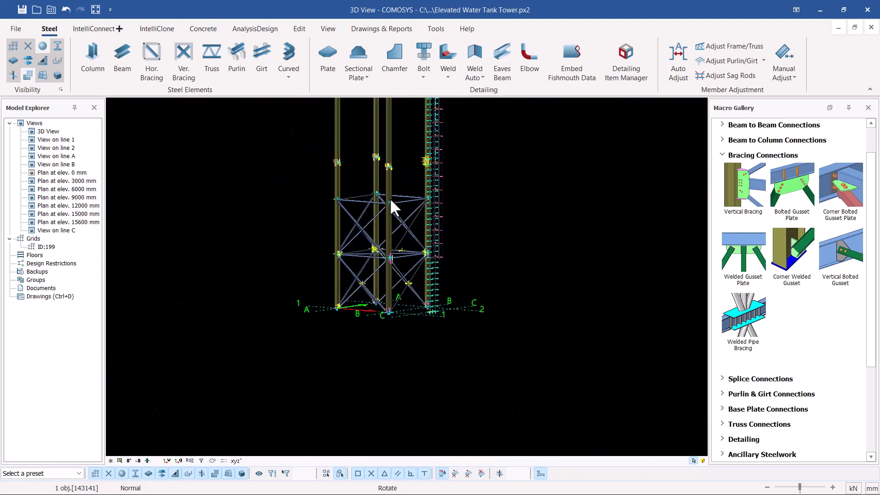
scroll(389, 198, "down", 3)
scroll(394, 213, "up", 8)
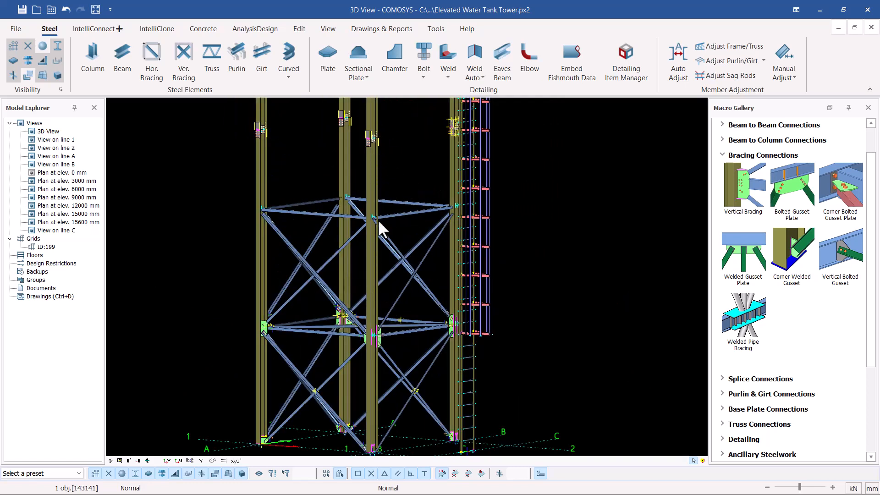
middle_click_drag(379, 229, 372, 253)
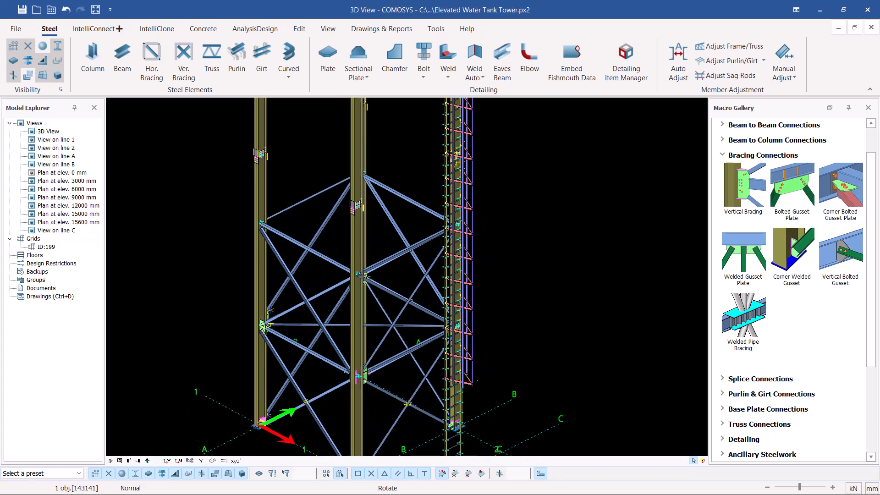
scroll(354, 170, "down", 3)
scroll(385, 300, "up", 8)
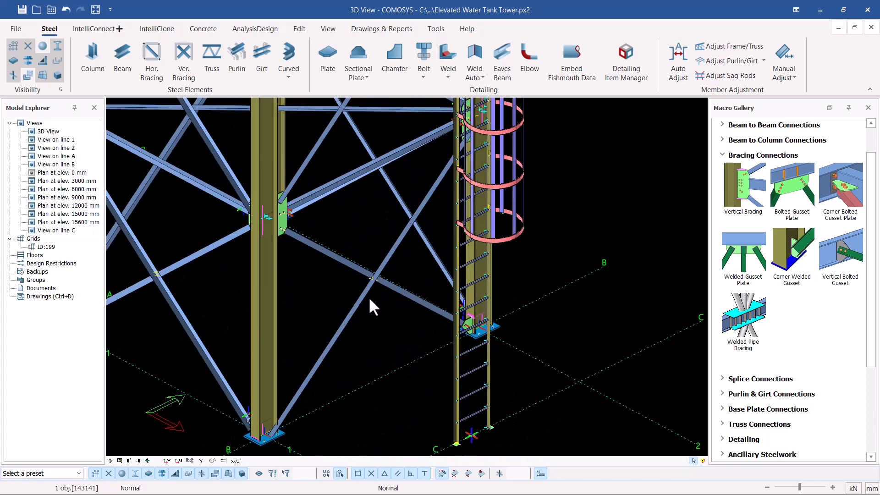
- Examine the brace crossing on the ladder-side face, its reference points and the two braces that overlap there
scroll(369, 280, "up", 4)
left_click(385, 235)
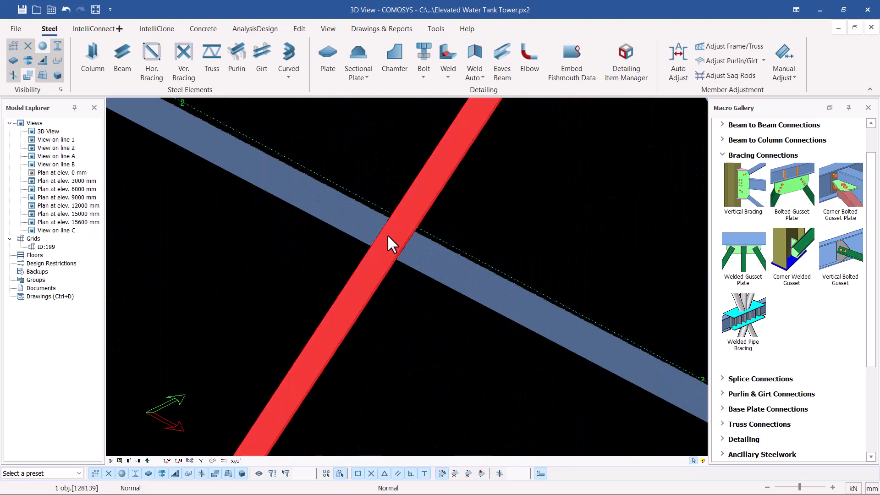
middle_click_drag(387, 234, 372, 212)
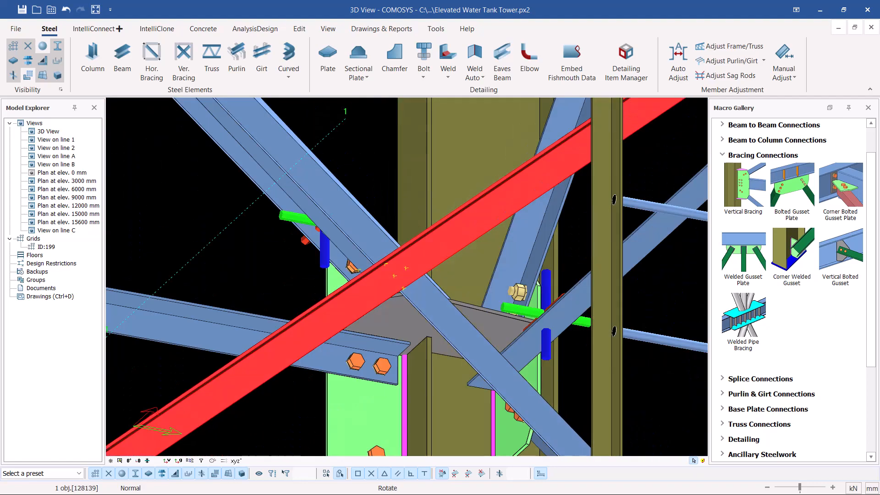
scroll(413, 279, "up", 4)
scroll(378, 225, "down", 1)
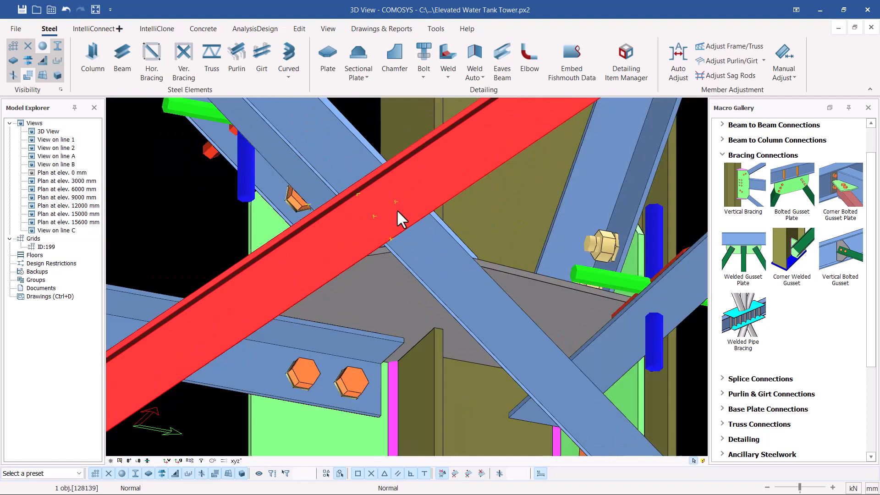
left_click(395, 202)
mouse_move(395, 202)
middle_mouse_down()
mouse_move(395, 220)
mouse_move(412, 221)
mouse_move(398, 215)
mouse_move(399, 200)
middle_mouse_up()
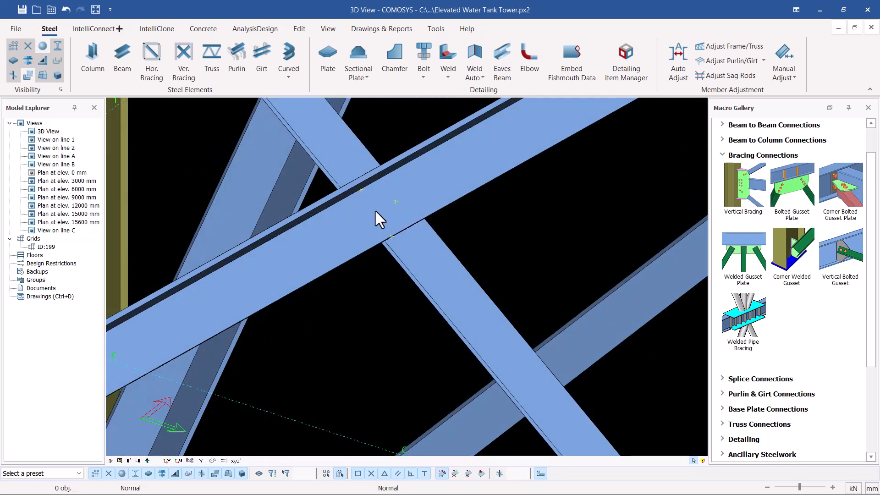
left_click(421, 259)
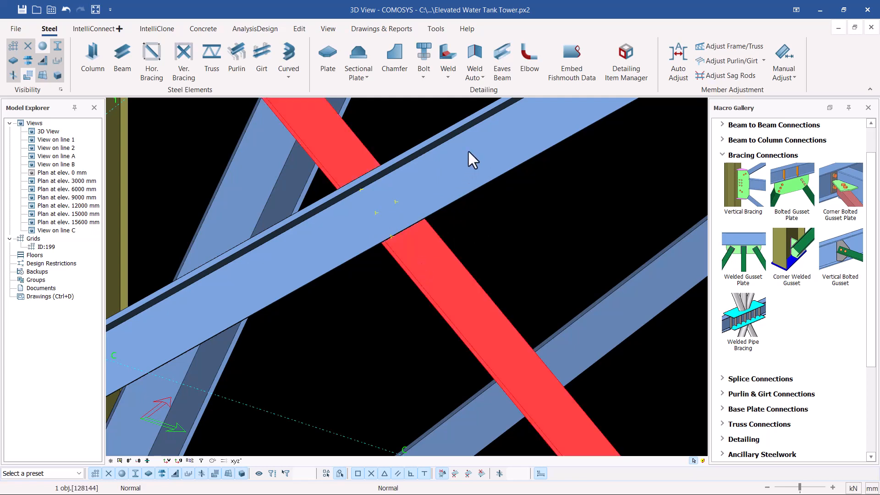
left_click(468, 151)
left_click(433, 258)
- Create a Bolt Group through the two crossing braces on the ladder side, setting its X direction with the two model points at the crossing
left_click(423, 78)
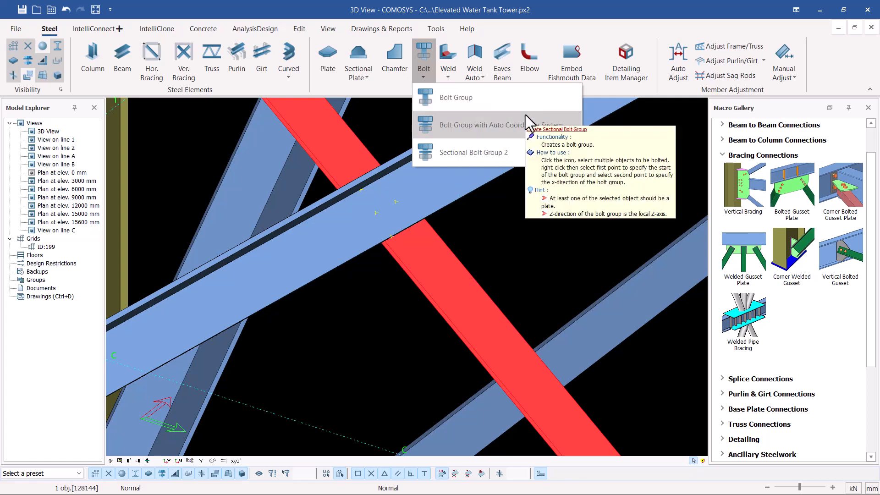
left_click(458, 98)
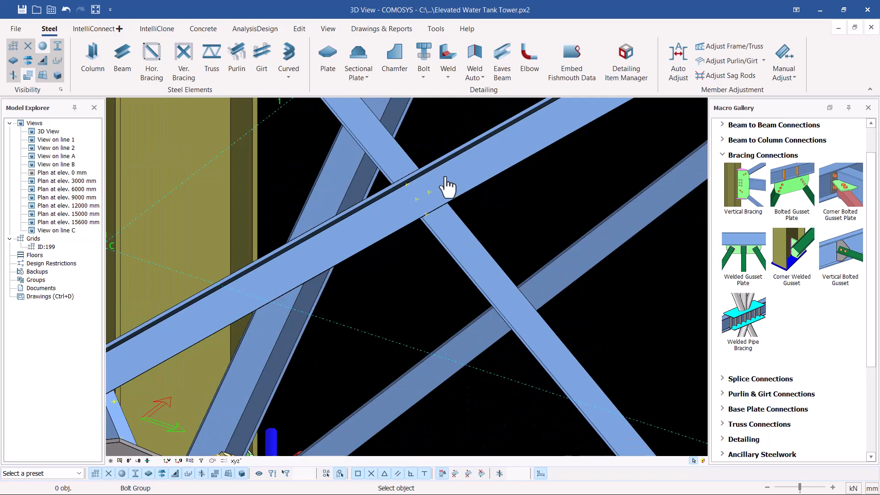
scroll(432, 191, "up", 3)
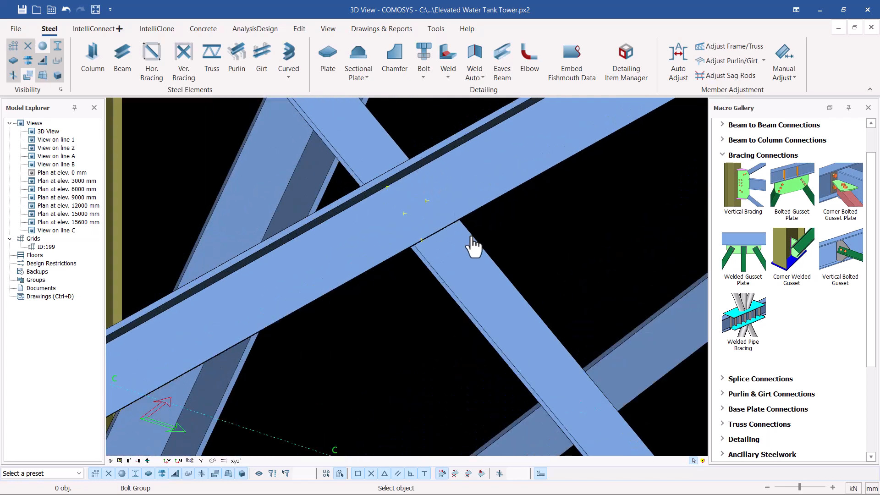
left_click(464, 263)
left_click(494, 183)
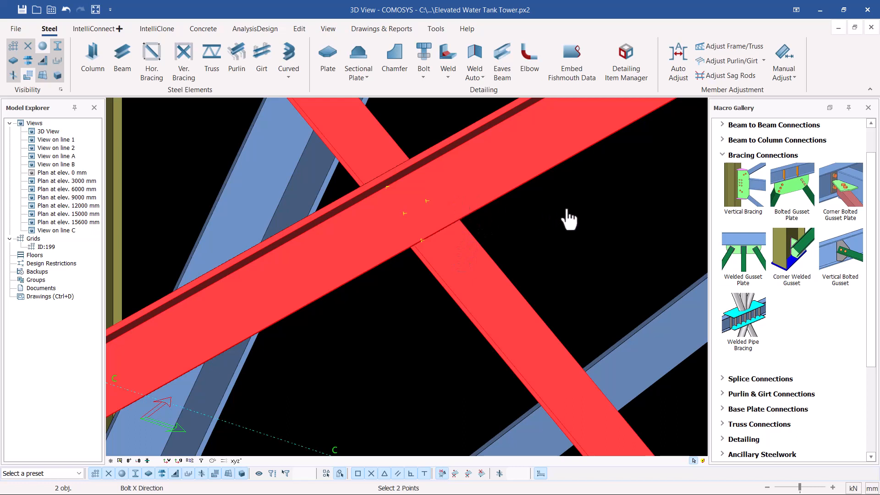
scroll(426, 216, "up", 1)
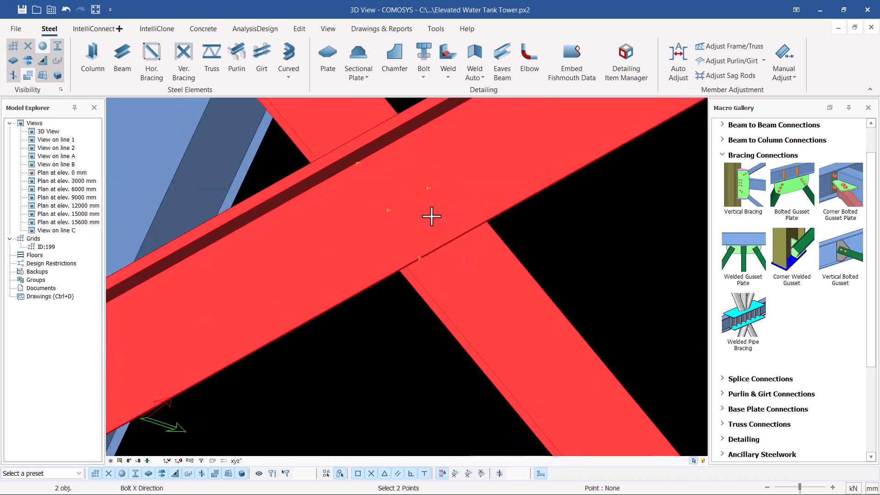
left_click(426, 189)
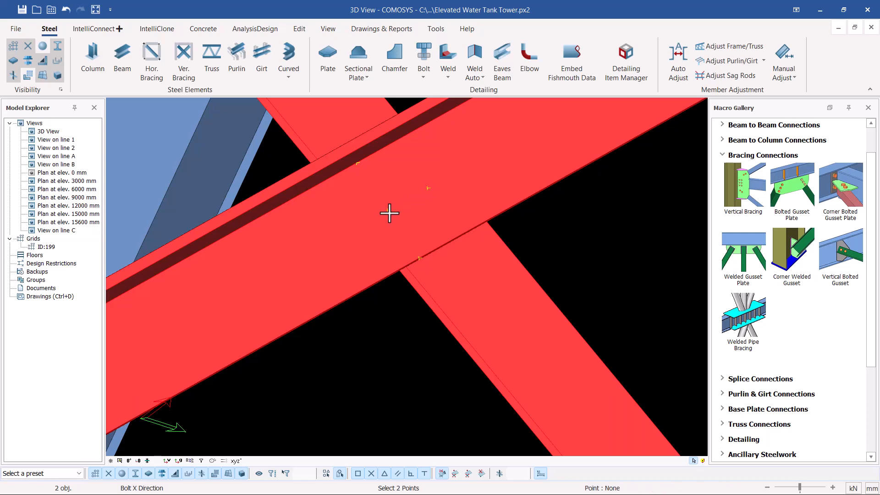
left_click(389, 212)
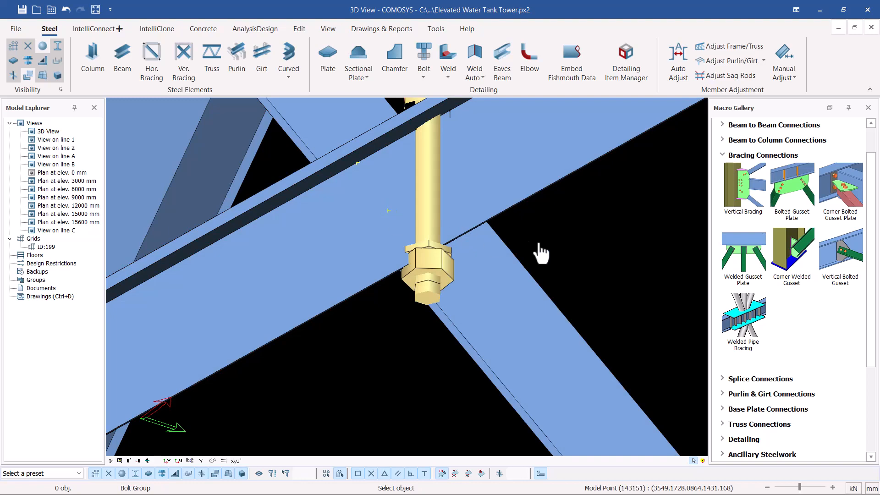
right_click(583, 236)
left_click(595, 240)
scroll(452, 251, "down", 7)
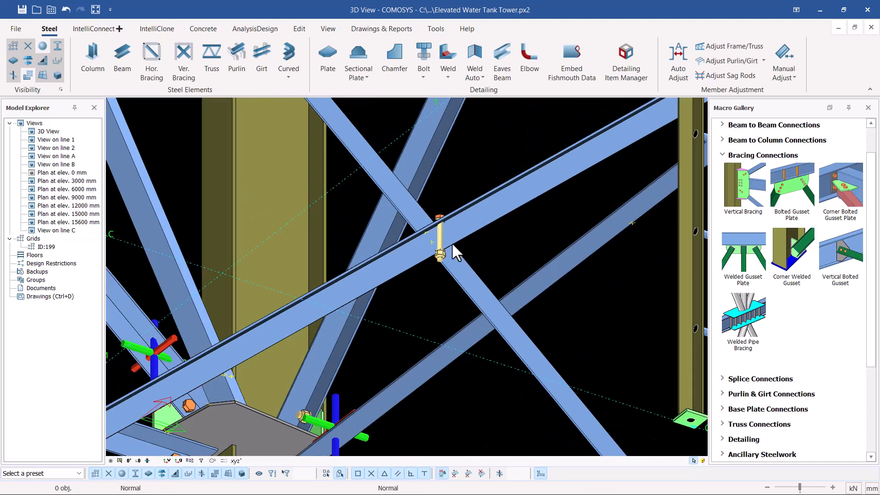
- Delete the misaligned bolt group at the brace crossing on the ladder side
mouse_move(452, 242)
middle_mouse_down()
mouse_move(461, 252)
mouse_move(486, 240)
mouse_move(509, 246)
mouse_move(481, 280)
mouse_move(458, 262)
mouse_move(458, 245)
mouse_move(431, 244)
mouse_move(457, 246)
mouse_move(461, 234)
middle_mouse_up()
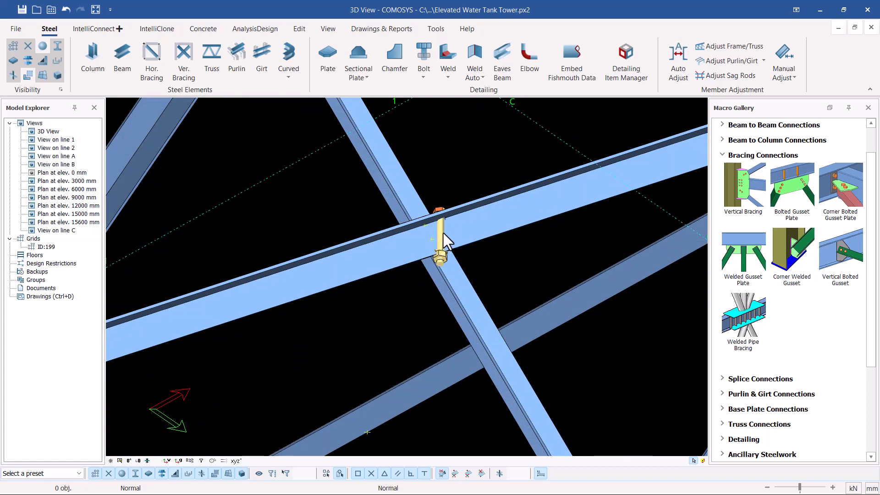
scroll(458, 232, "up", 2)
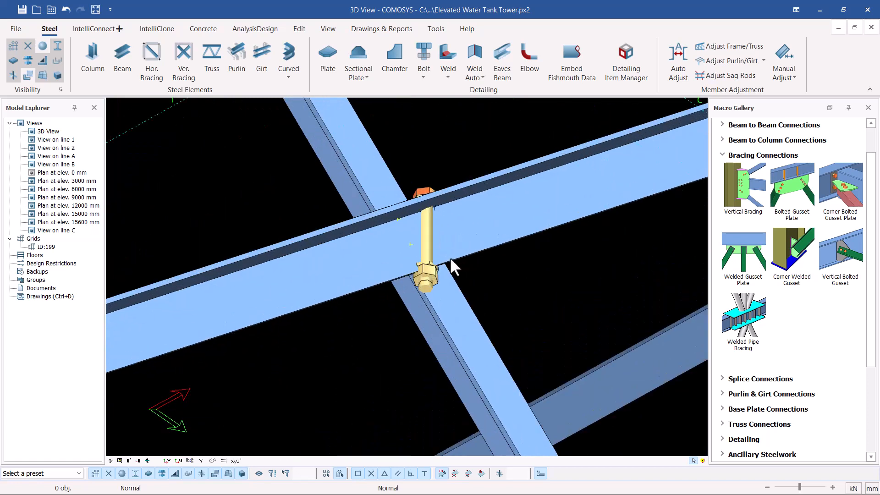
left_click(426, 224)
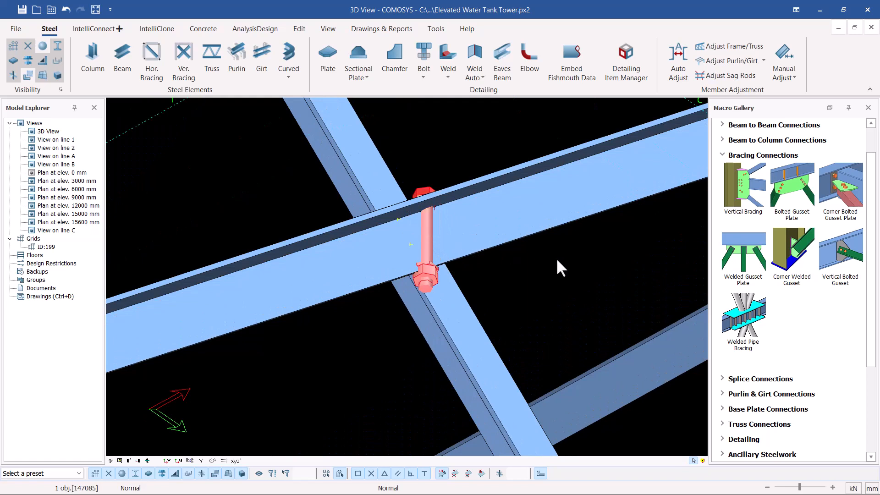
key("Delete")
left_click(393, 290)
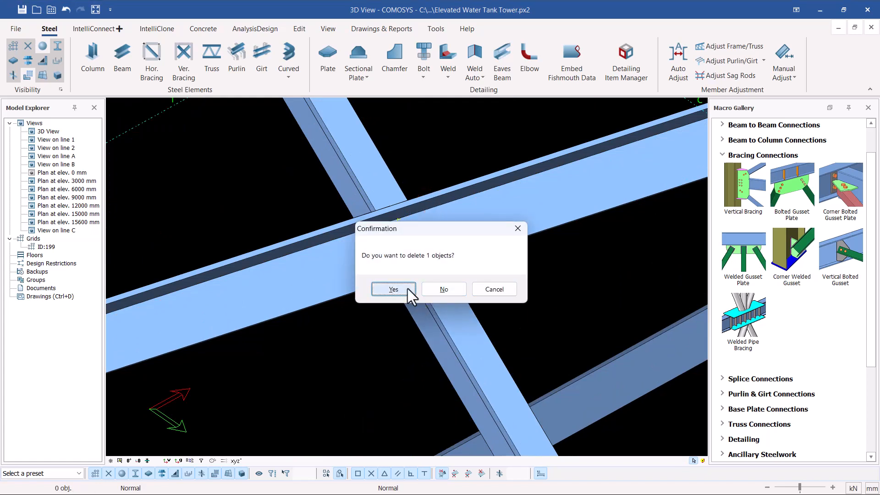
- Set the workplane to the flat face of the upper brace at the ladder-side crossing
left_click(328, 30)
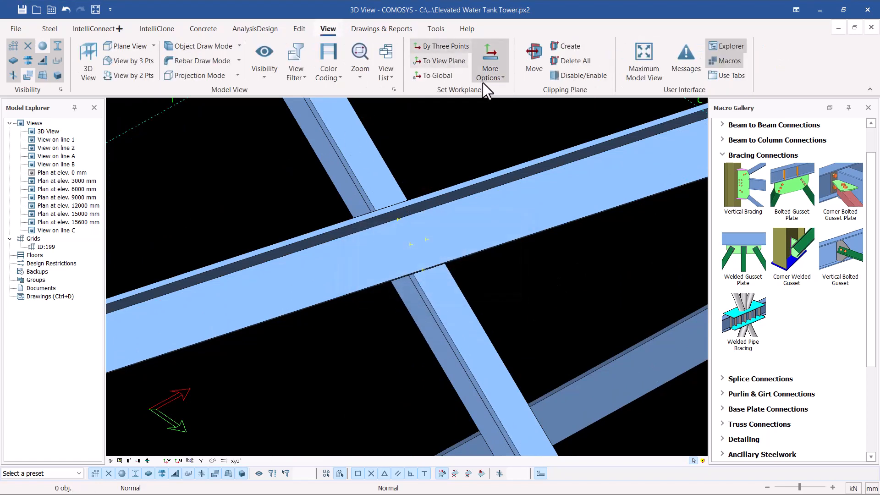
left_click(505, 76)
left_click(480, 161)
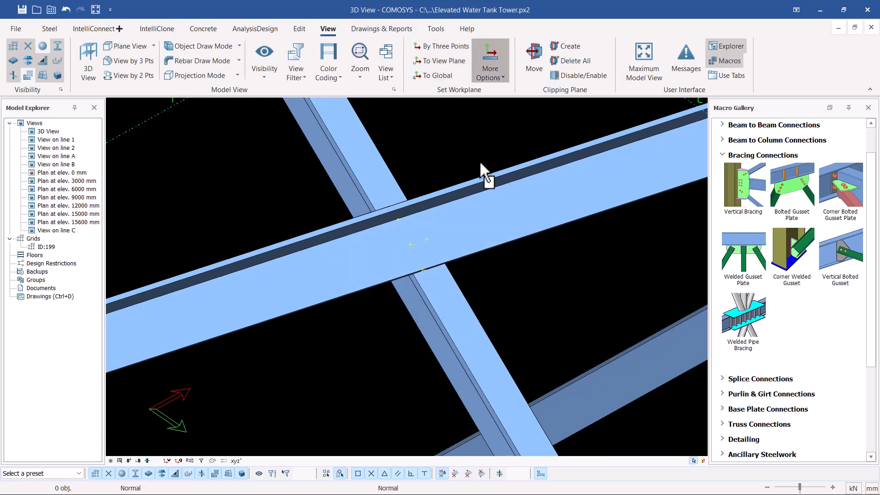
left_click(407, 237)
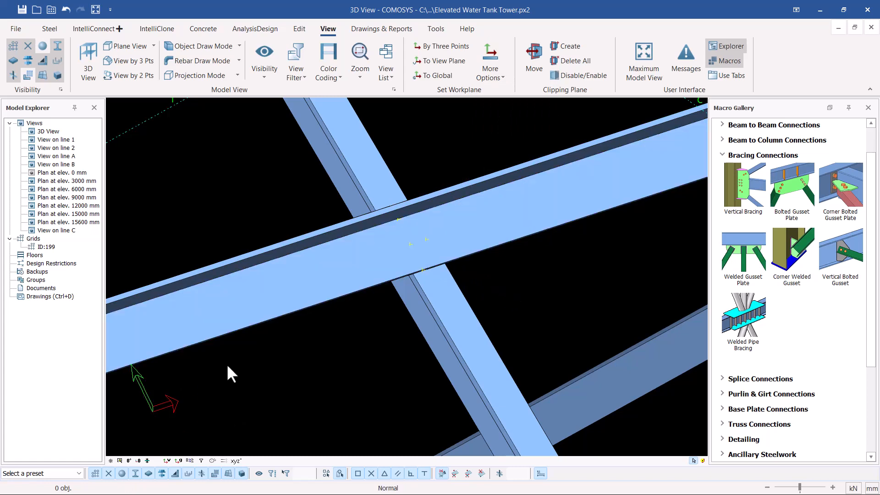
- Start a Bolt Group and pick the two crossing ladder-side braces as the parts it joins
scroll(387, 291, "down", 3)
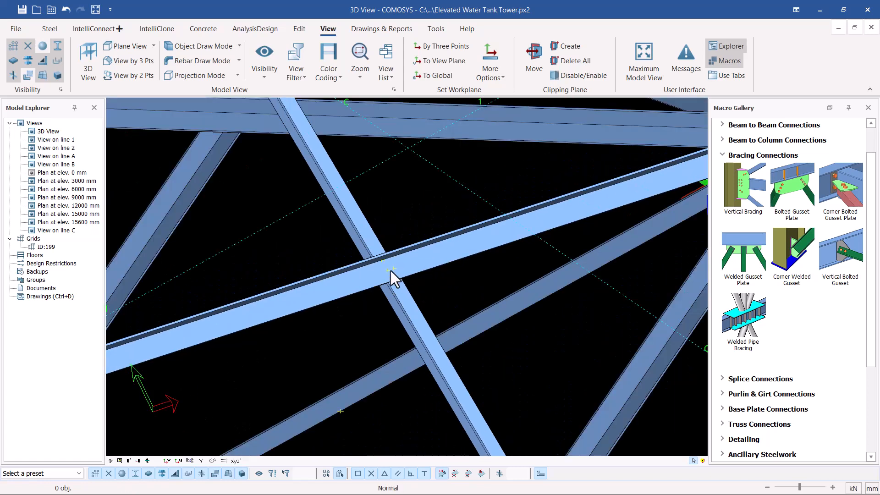
middle_click_drag(390, 271, 366, 275)
scroll(353, 265, "down", 3)
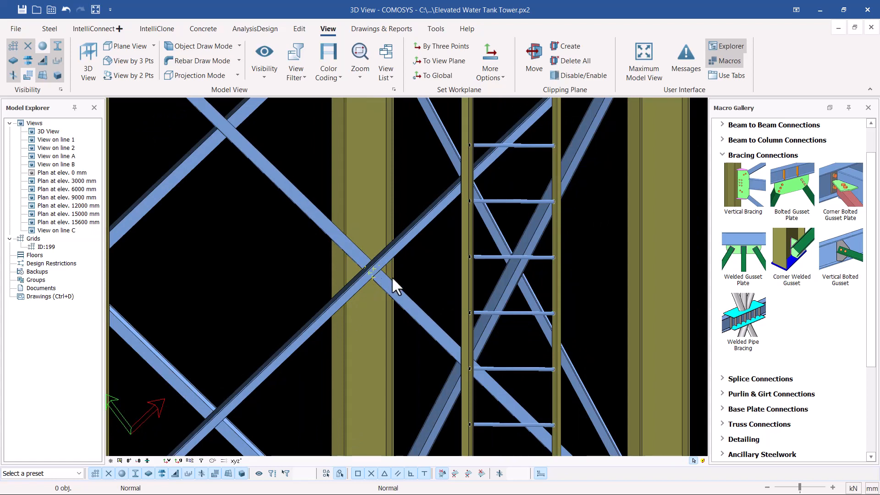
scroll(380, 273, "up", 3)
middle_click_drag(370, 267, 363, 263)
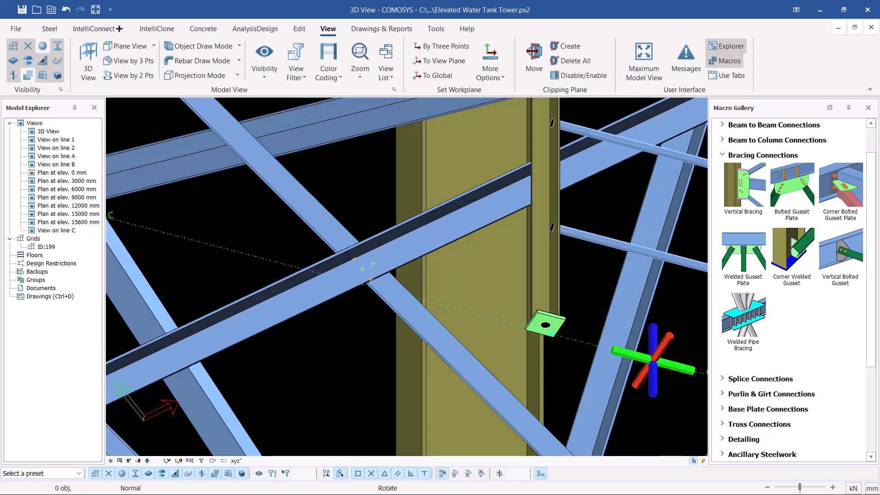
scroll(364, 264, "up", 3)
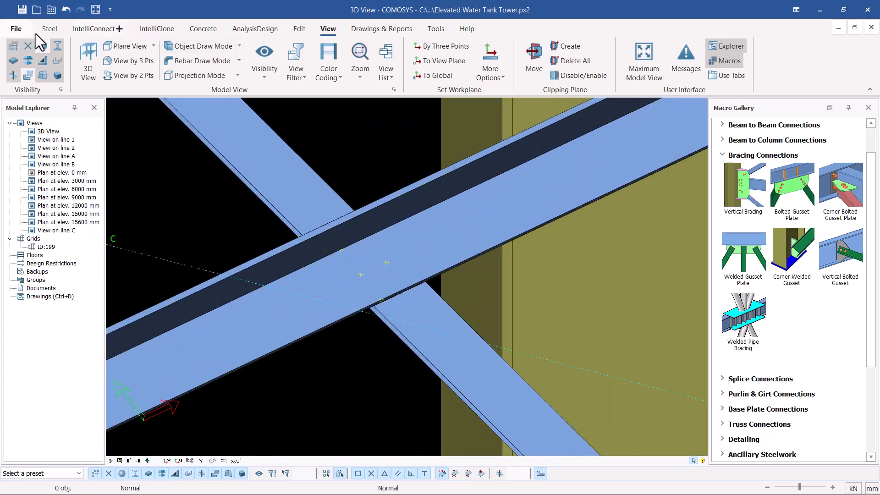
left_click(49, 29)
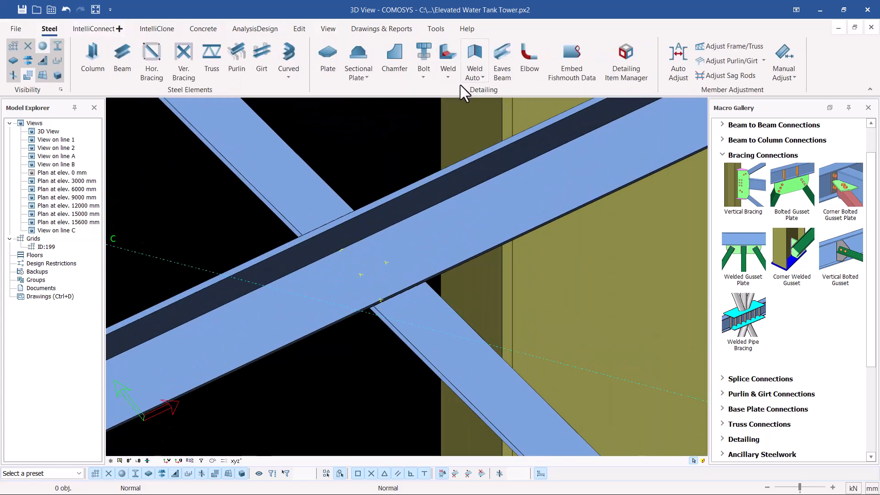
left_click(423, 81)
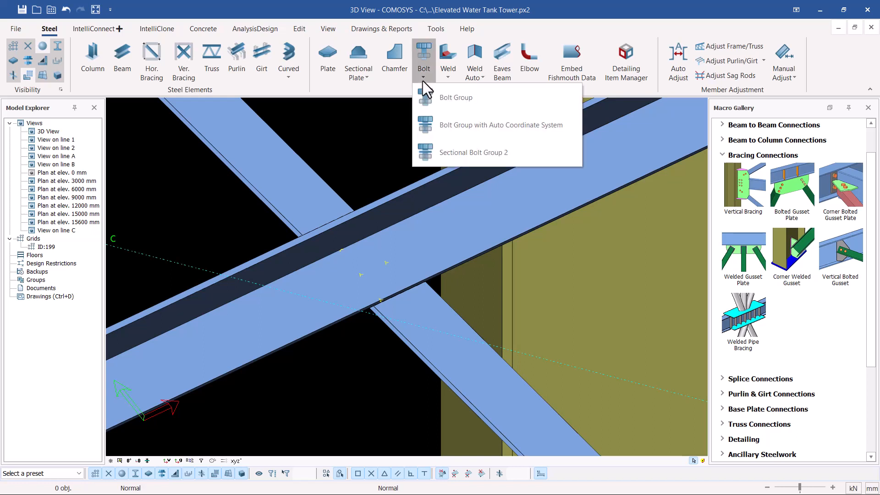
left_click(452, 98)
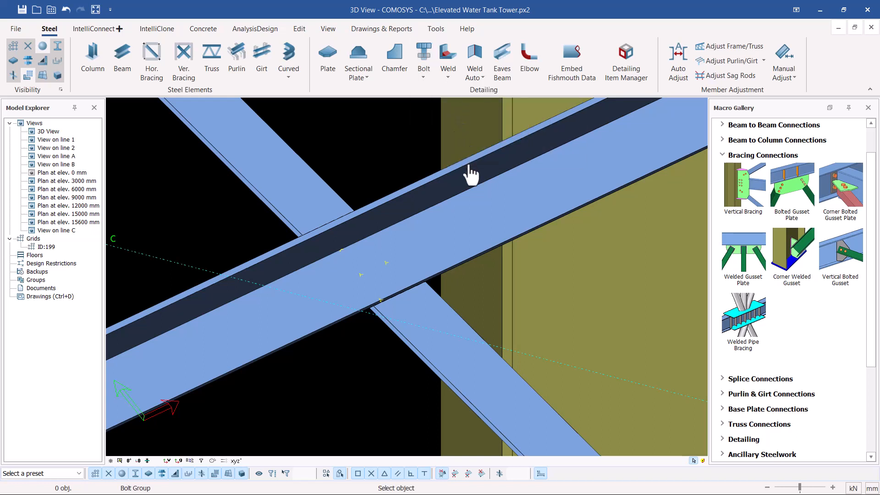
left_click(437, 319)
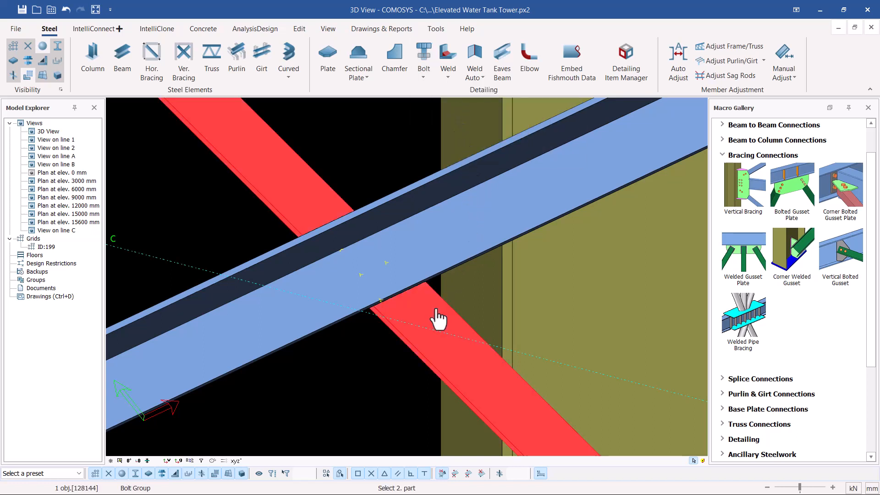
left_click(442, 257)
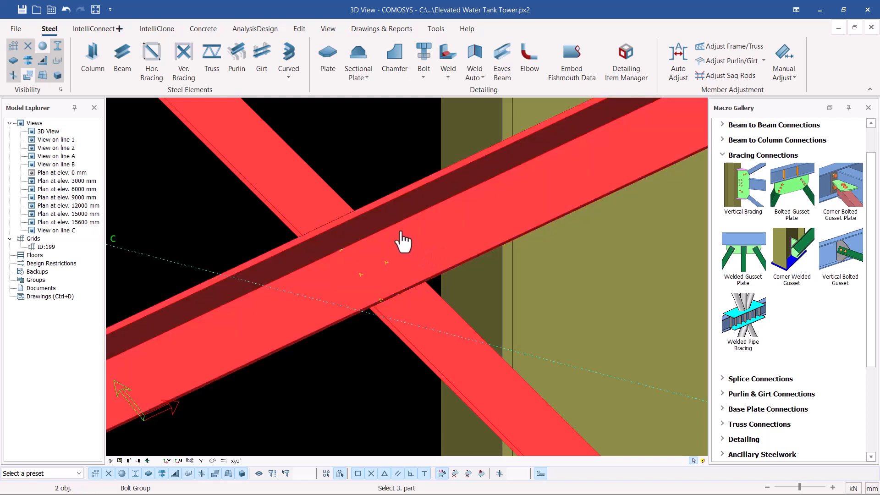
right_click(359, 140)
- Place the bolt by defining its X direction with two model points on the brace face, and end the Bolt Group command
scroll(379, 273, "up", 4)
scroll(379, 273, "up", 2)
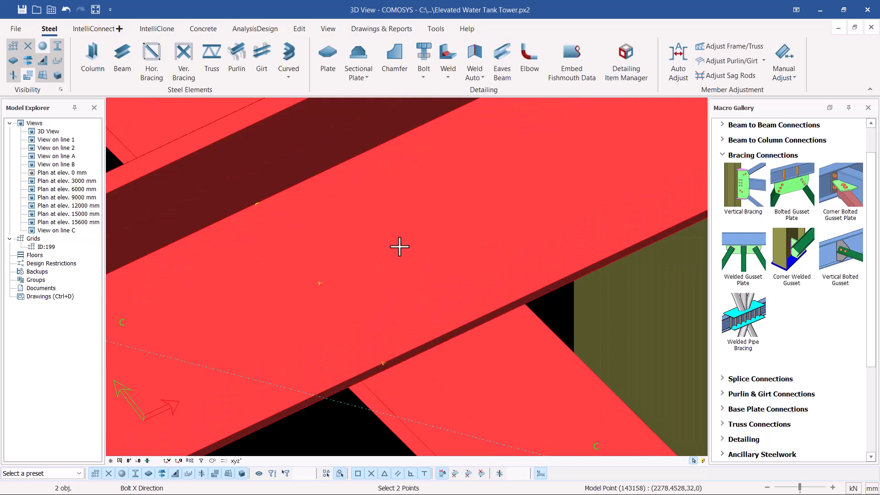
left_click(397, 245)
left_click(320, 285)
scroll(320, 285, "down", 4)
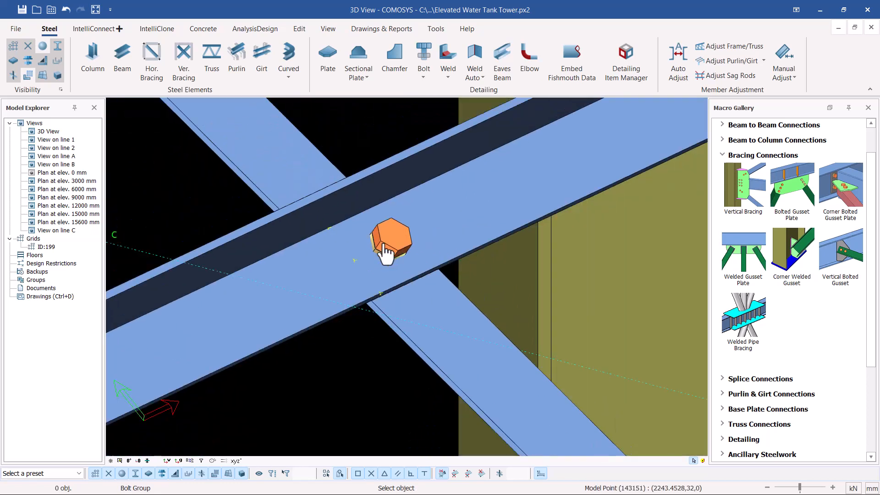
right_click(355, 178)
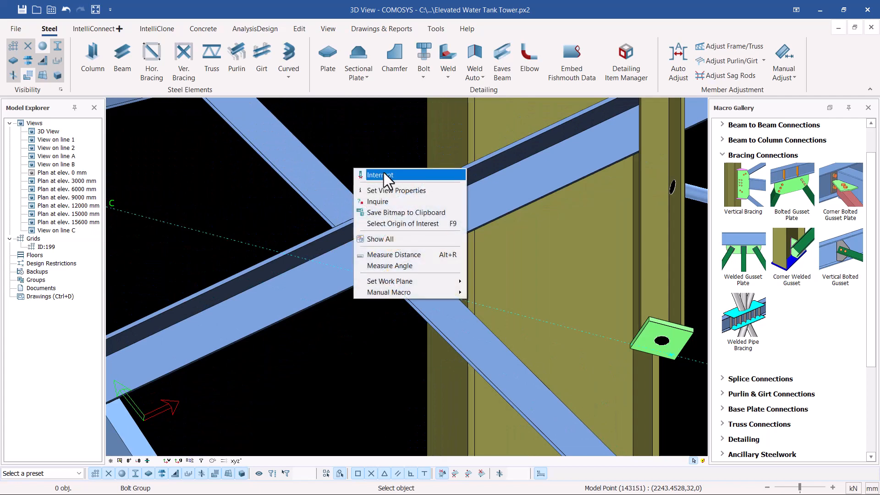
left_click(384, 172)
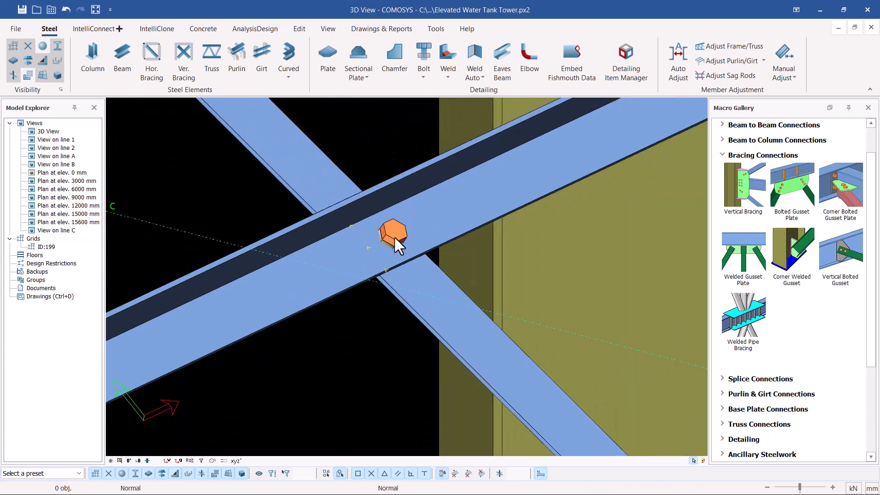
- Review the Grid position settings in the properties of the new bolt group on the ladder side
left_click(393, 237)
mouse_move(389, 236)
middle_mouse_down()
mouse_move(549, 236)
mouse_move(379, 243)
mouse_move(353, 224)
mouse_move(389, 244)
middle_mouse_up()
scroll(389, 237, "up", 1)
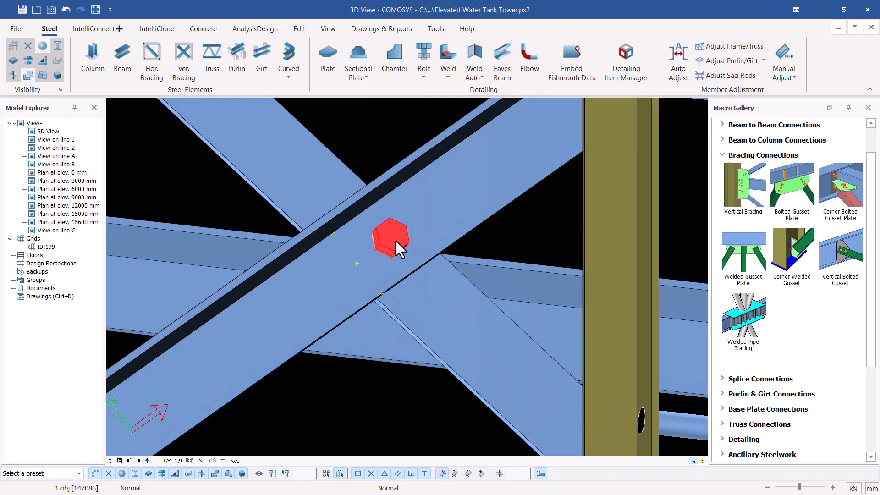
double_click(390, 236)
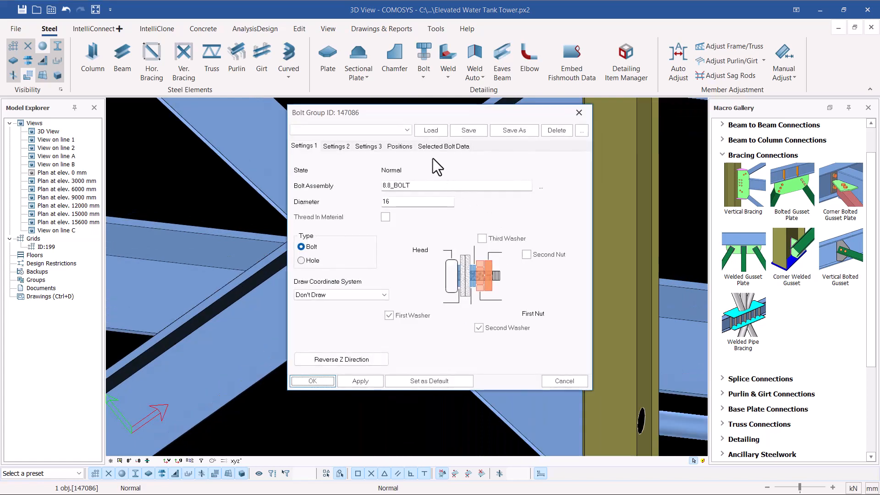
left_click(396, 147)
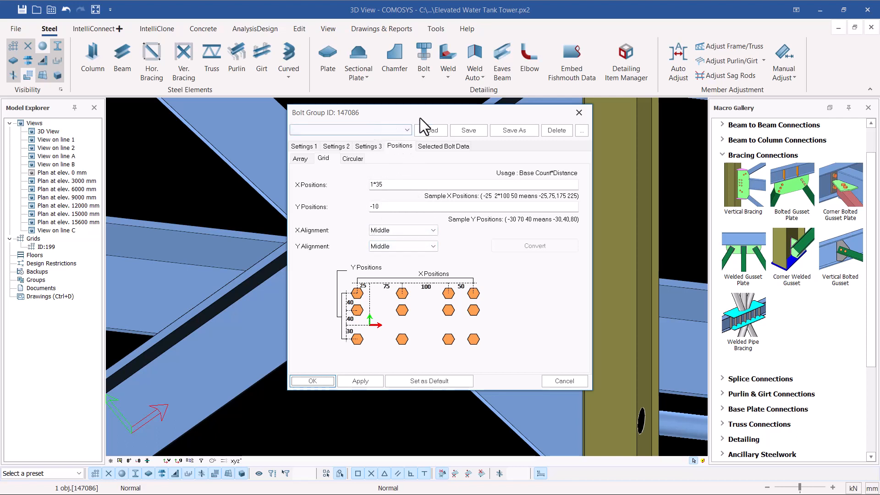
left_click_drag(420, 115, 567, 105)
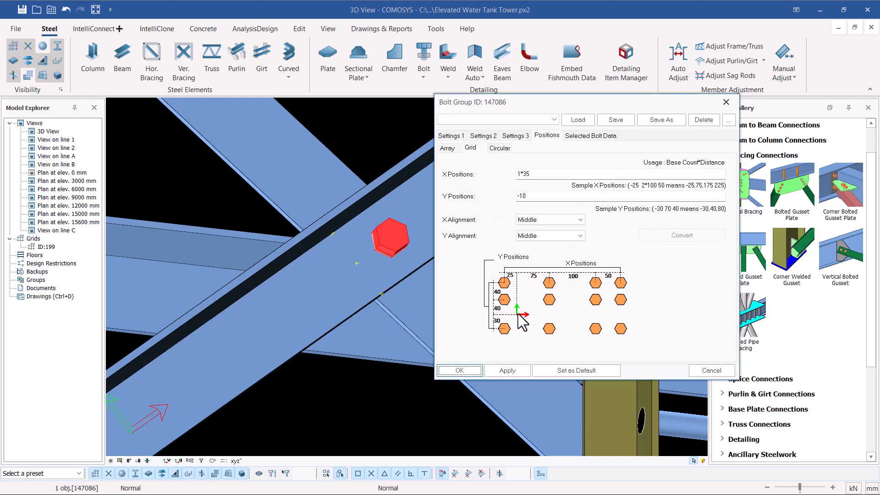
left_click(462, 373)
- Set the workplane to the surface of the front brace at the unbolted crossing on the adjacent tower side
scroll(496, 243, "down", 6)
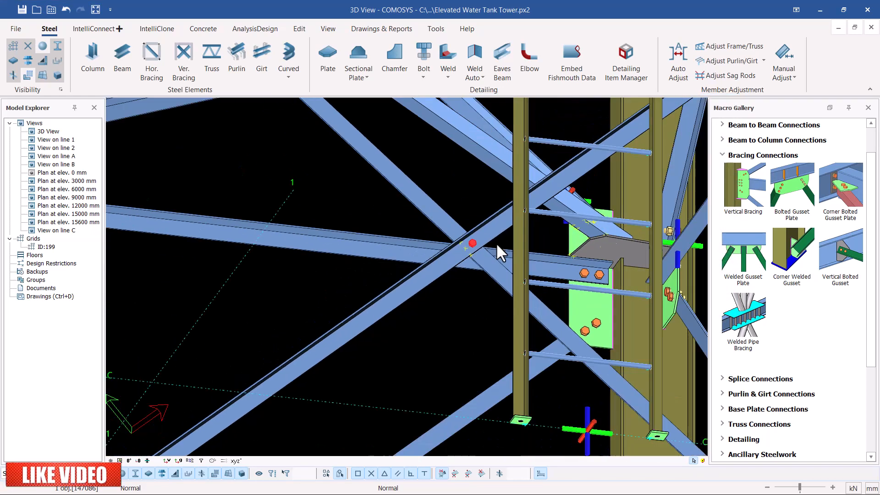
middle_click_drag(496, 243, 435, 243)
scroll(487, 256, "down", 6)
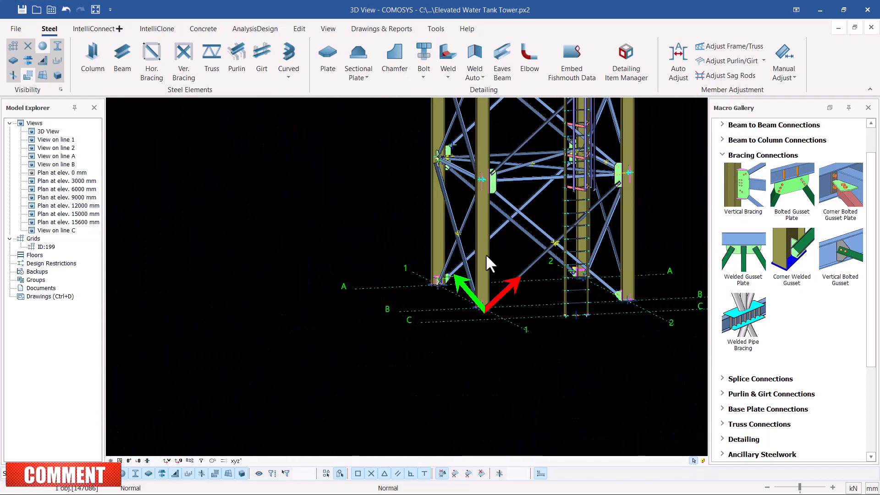
scroll(458, 227, "up", 8)
left_click(462, 221)
middle_click_drag(462, 222, 492, 227)
key("Escape")
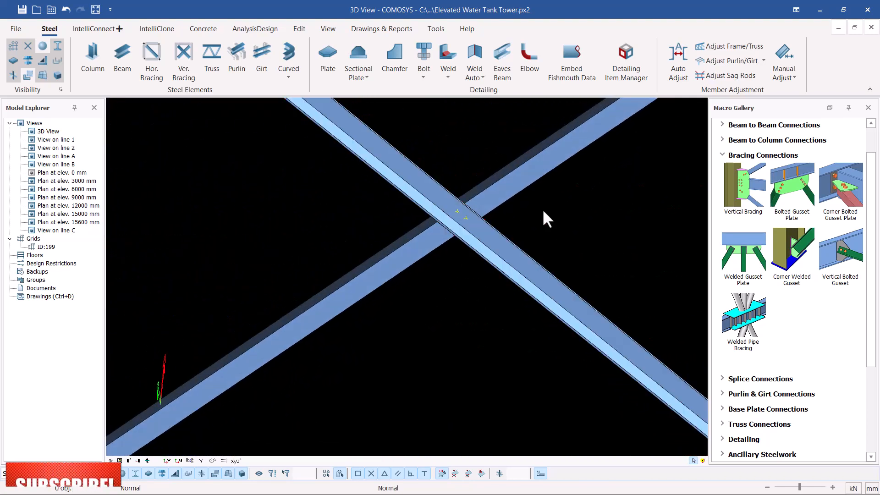
scroll(472, 224, "up", 3)
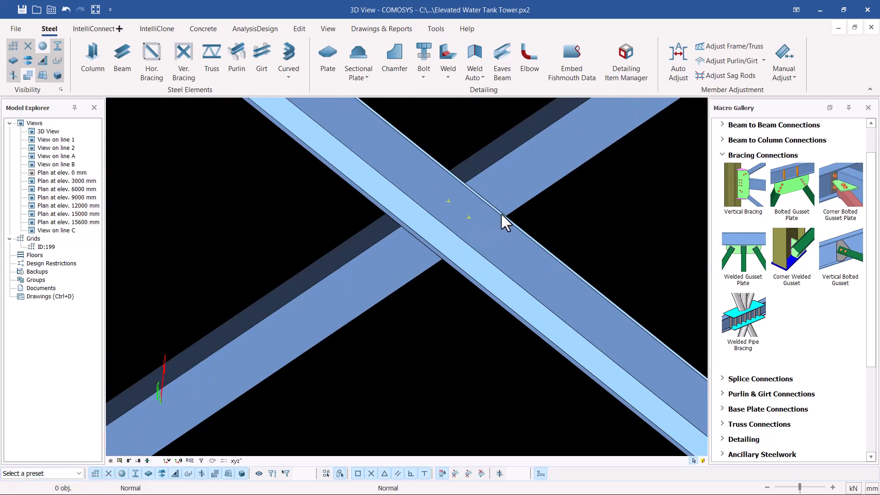
left_click(328, 28)
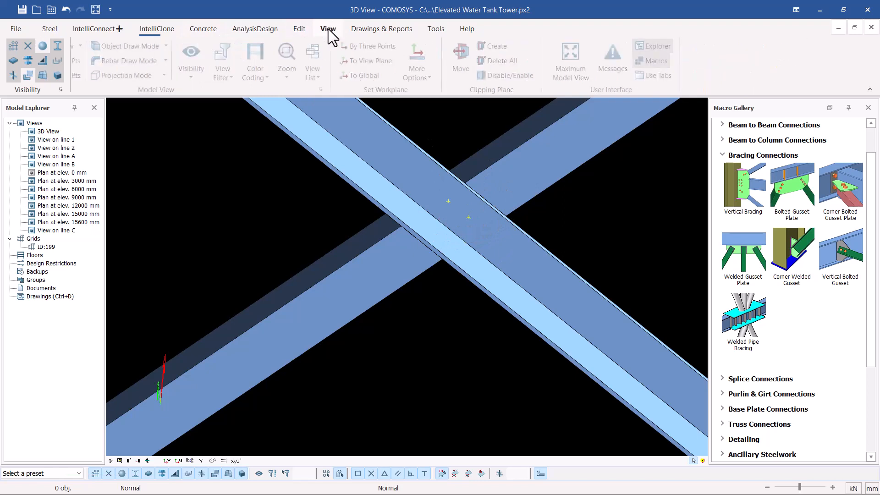
left_click(504, 81)
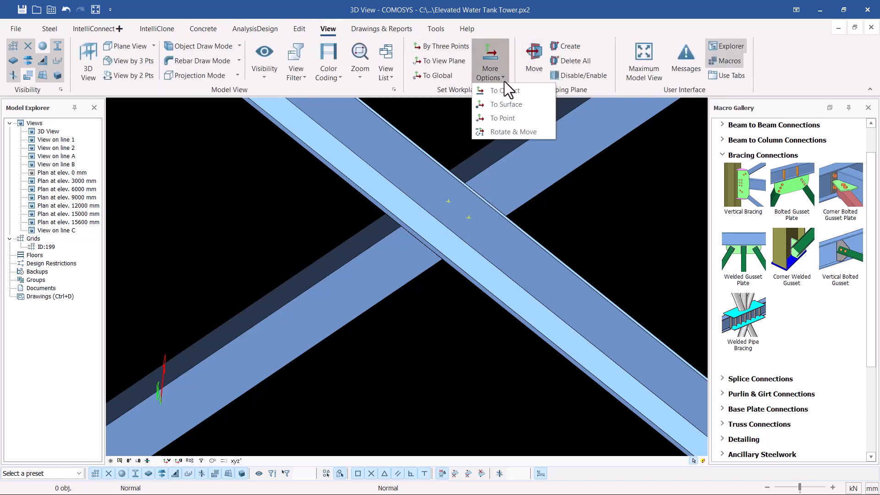
left_click(520, 106)
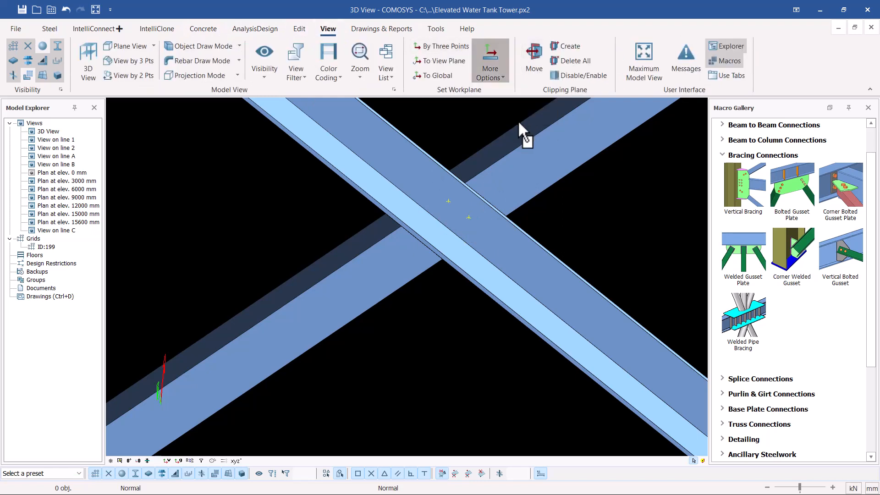
left_click(482, 216)
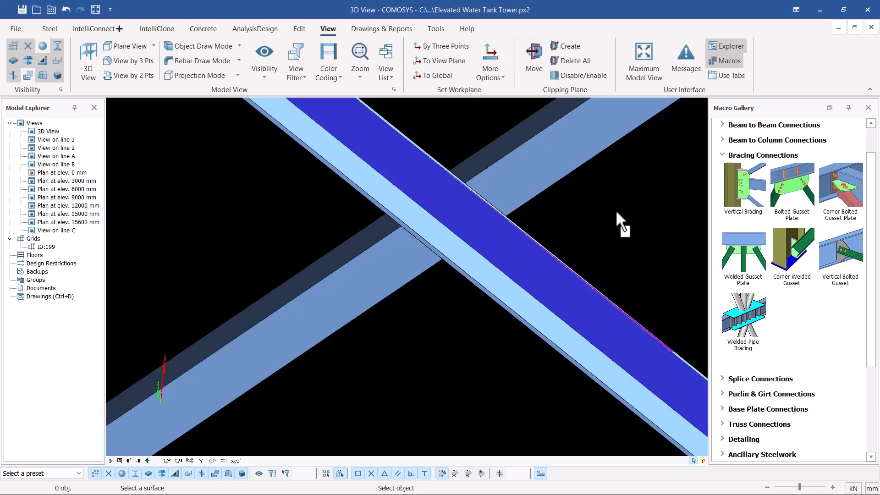
right_click(617, 196)
left_click(638, 202)
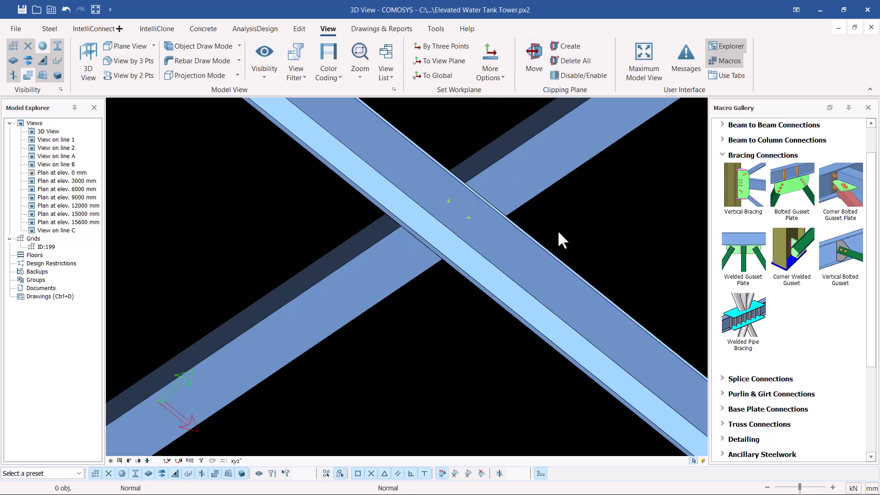
- Start a Bolt Group and choose the two crossing braces on this tower side as the only parts it joins
scroll(460, 285, "down", 3)
scroll(459, 261, "up", 5)
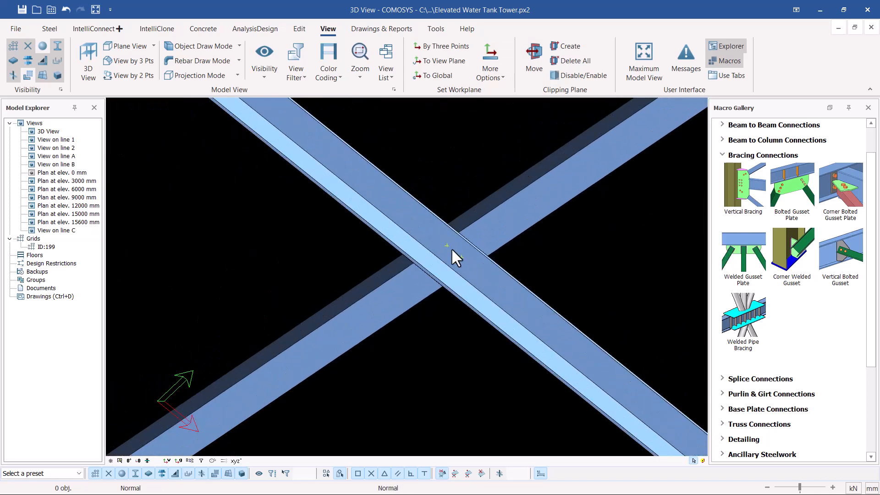
left_click(49, 28)
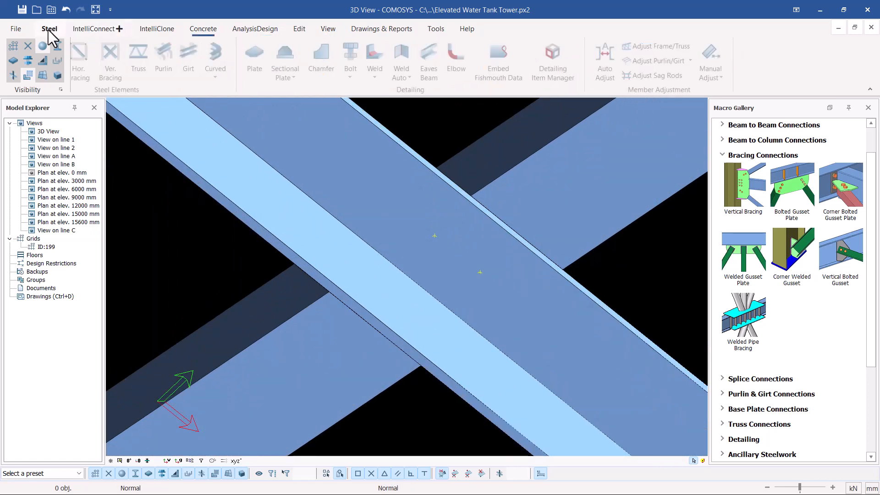
left_click(423, 77)
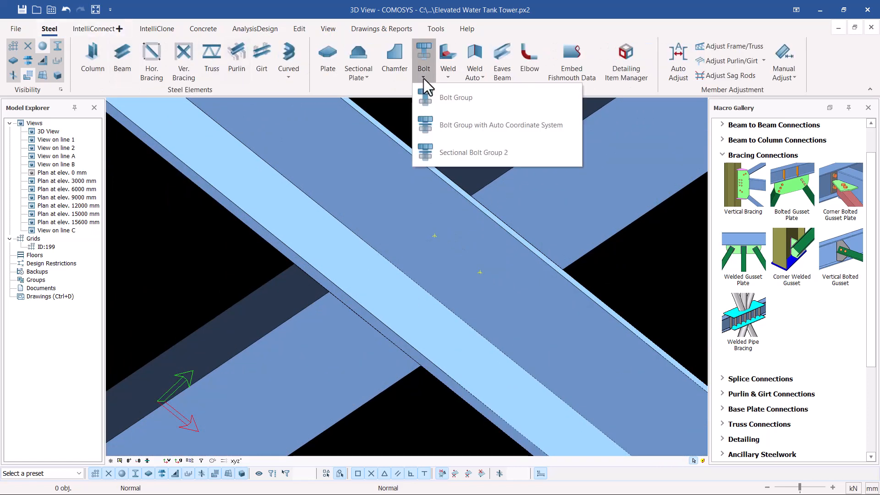
left_click(459, 98)
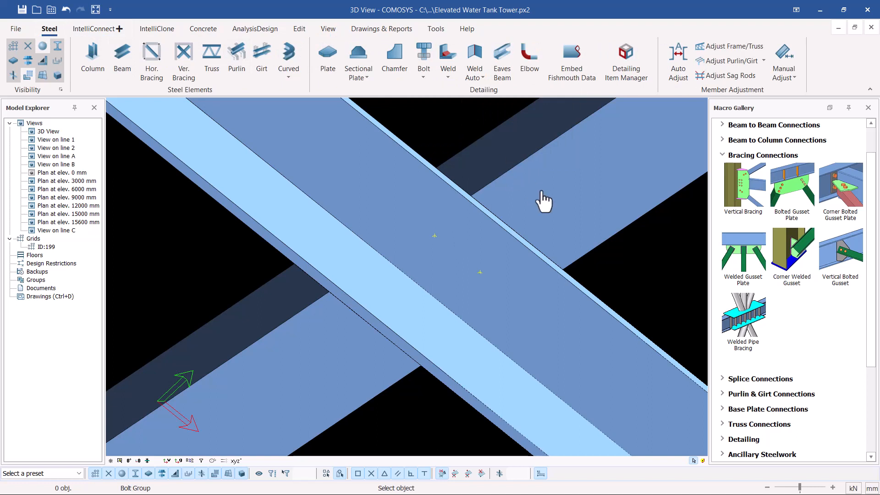
left_click(576, 196)
left_click(569, 334)
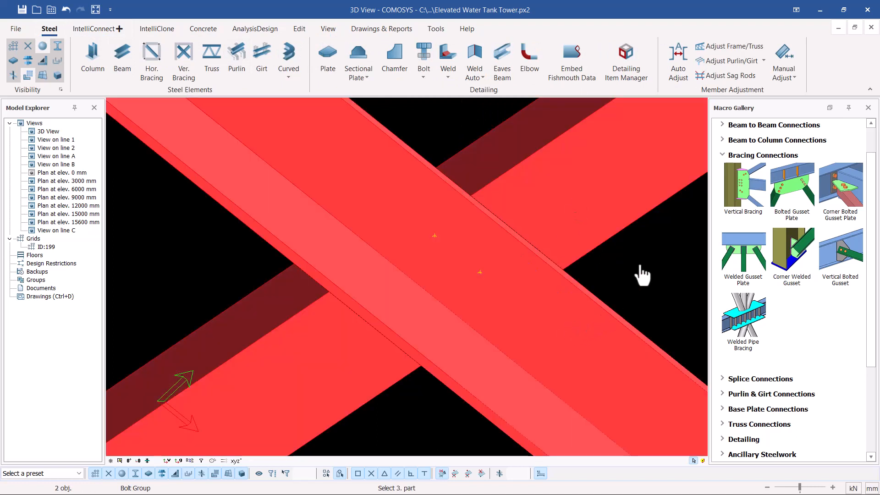
left_click(639, 264)
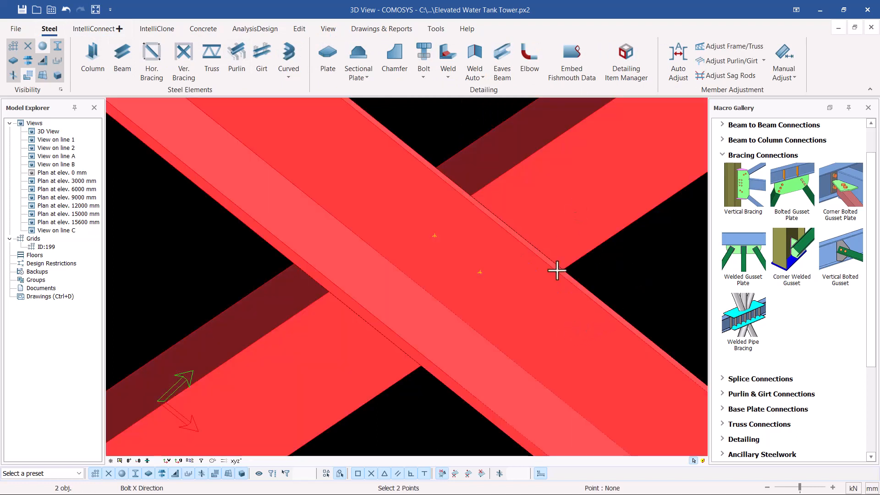
- Place the bolt by defining its X direction with the two model points on the front brace face, and end the Bolt Group command
left_click(479, 273)
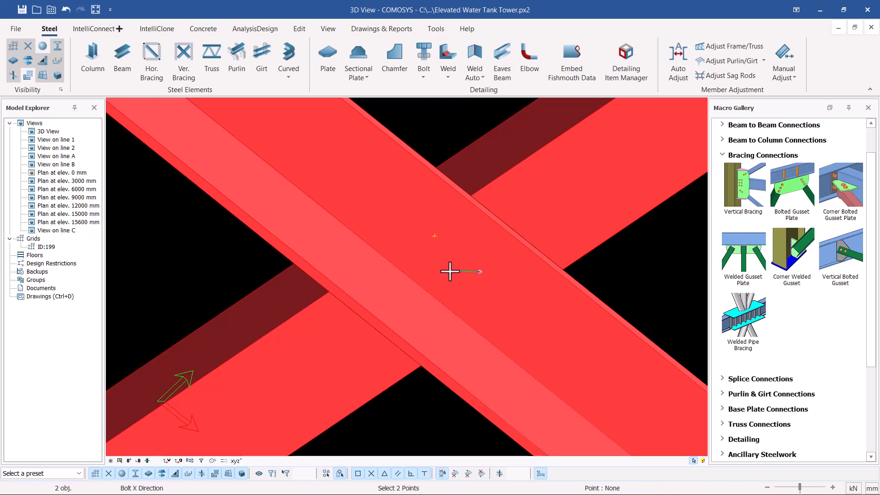
left_click(432, 236)
right_click(651, 265)
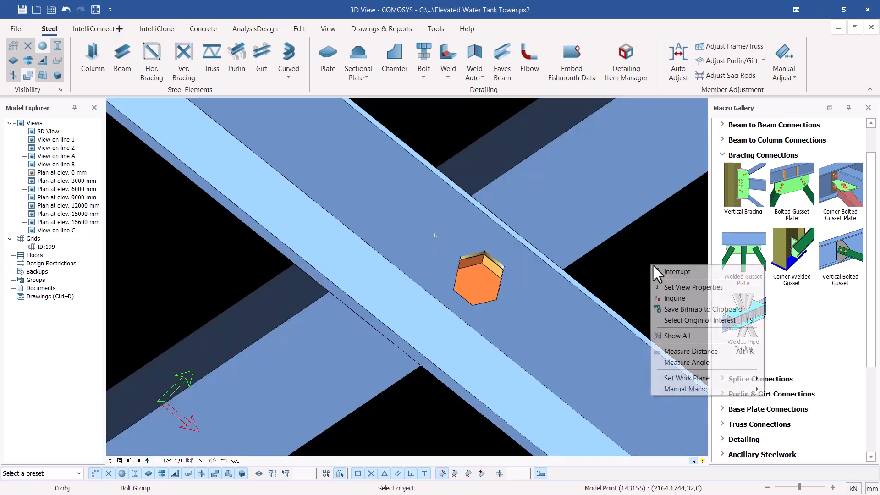
left_click(665, 271)
- Review the bolt assembly and diameter in the properties of the new bolt group at the brace crossing
scroll(501, 224, "down", 3)
left_click(485, 255)
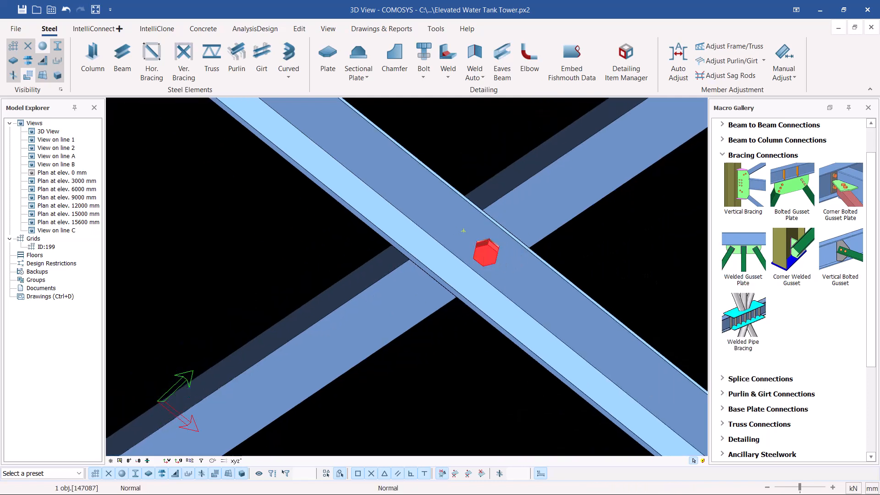
mouse_move(485, 254)
middle_mouse_down()
mouse_move(389, 254)
mouse_move(449, 270)
mouse_move(486, 252)
mouse_move(491, 234)
mouse_move(501, 250)
middle_mouse_up()
double_click(502, 250)
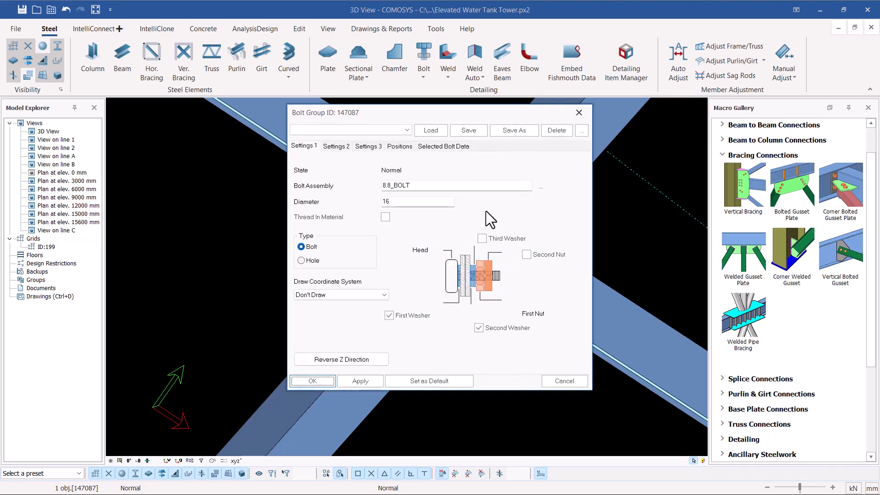
double_click(396, 202)
left_click(309, 377)
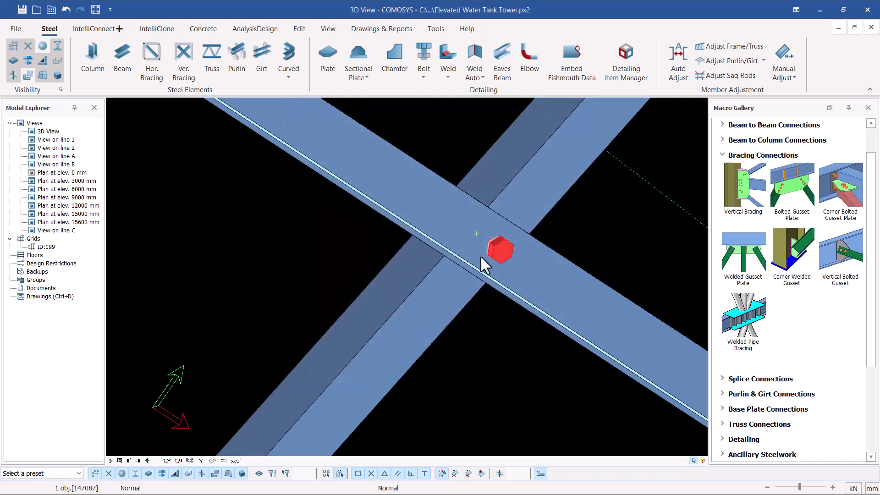
- Reverse the bolt group's Z direction, reverse it back to the original orientation, and accept its properties
scroll(499, 248, "up", 4)
double_click(510, 243)
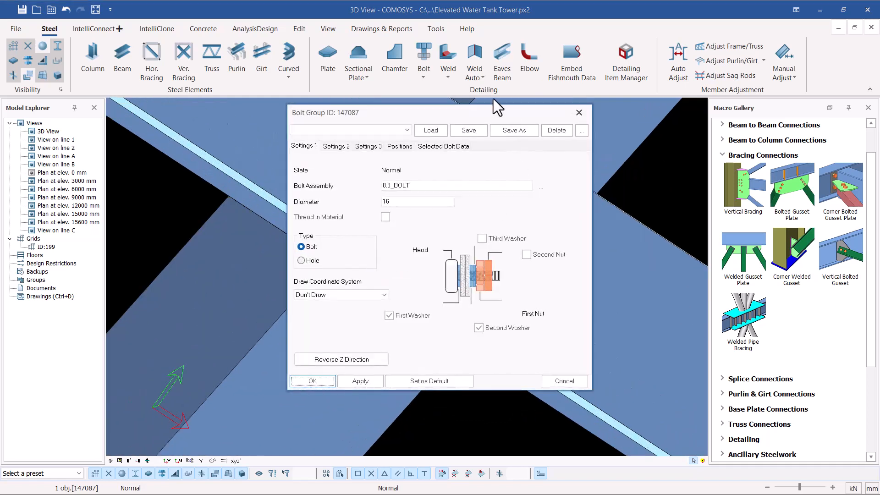
left_click_drag(485, 113, 288, 109)
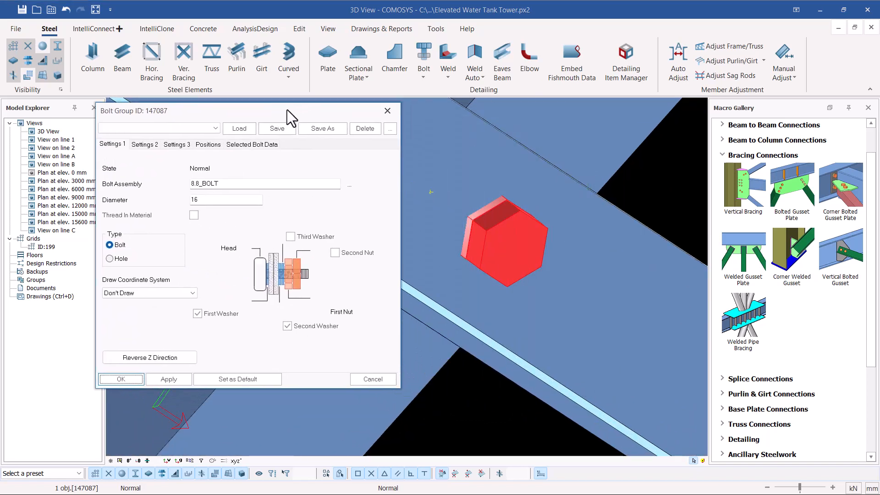
left_click(125, 357)
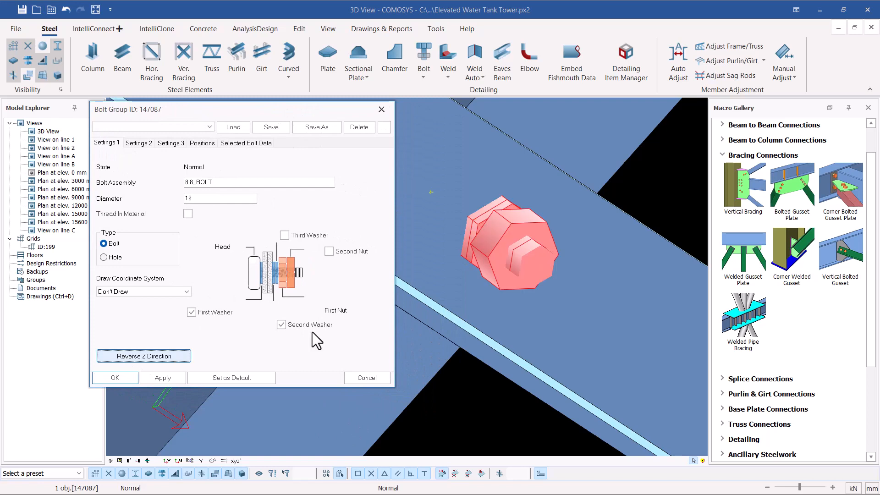
left_click(141, 356)
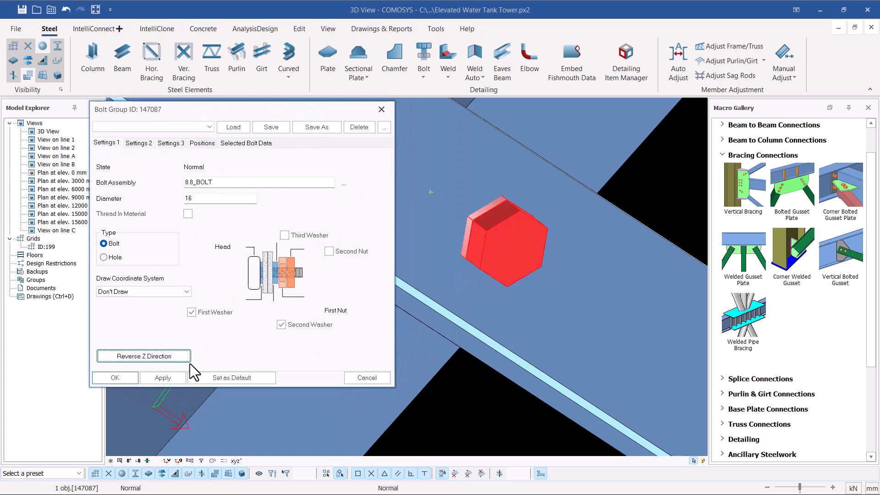
left_click(113, 377)
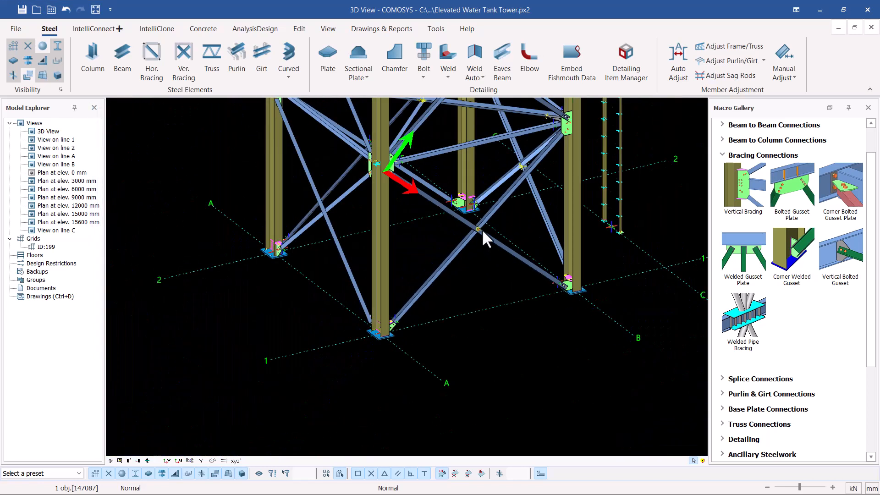
- Set the workplane back to global while keeping the new brace bolt selected
middle_click_drag(480, 228, 452, 230)
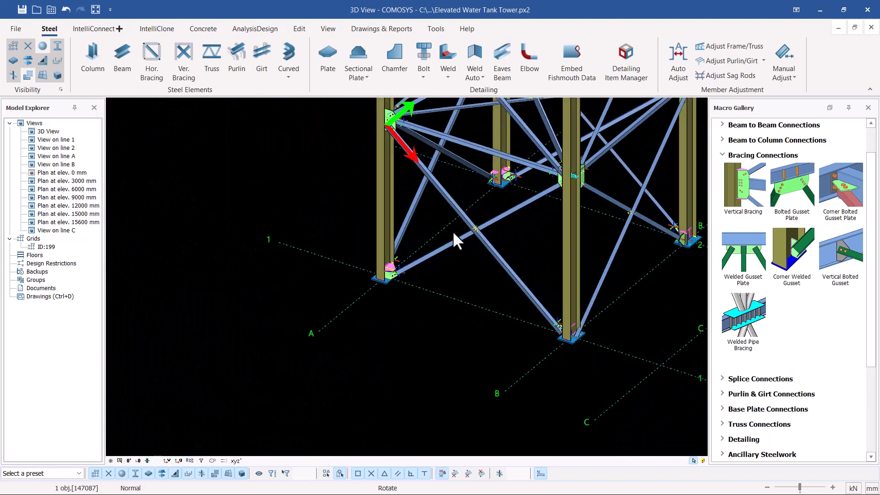
scroll(305, 269, "down", 2)
scroll(305, 271, "down", 1)
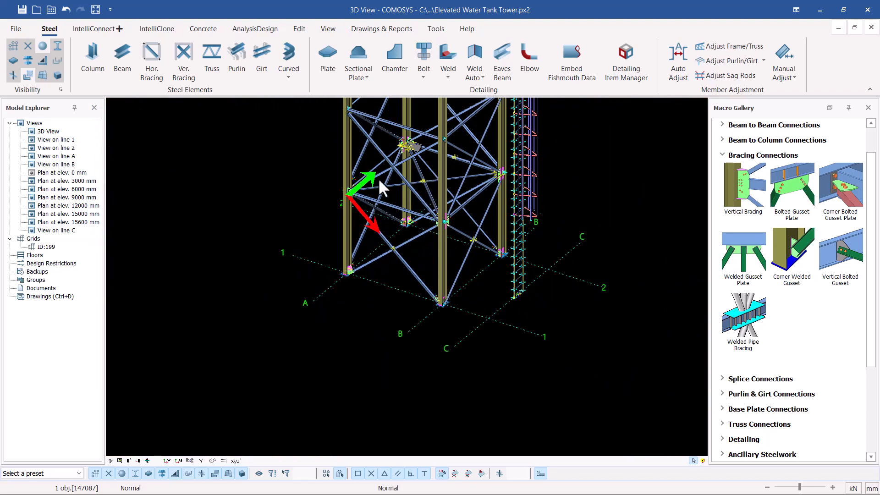
scroll(388, 261, "up", 5)
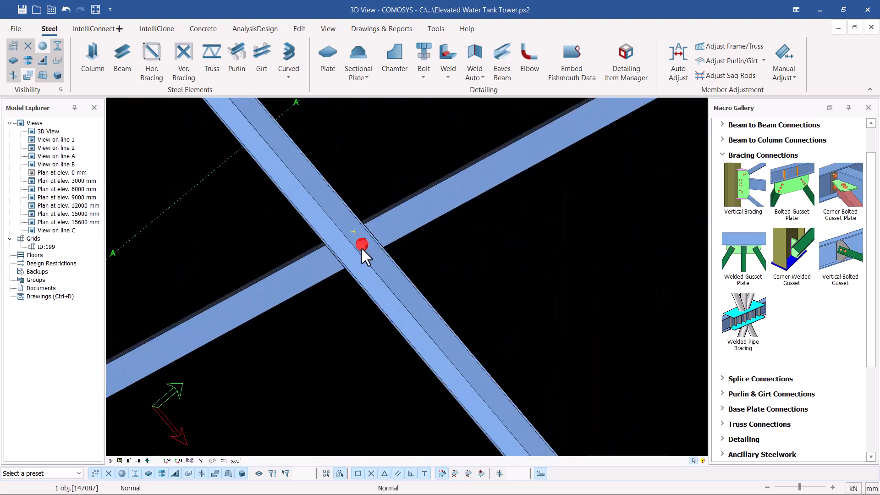
scroll(361, 247, "down", 4)
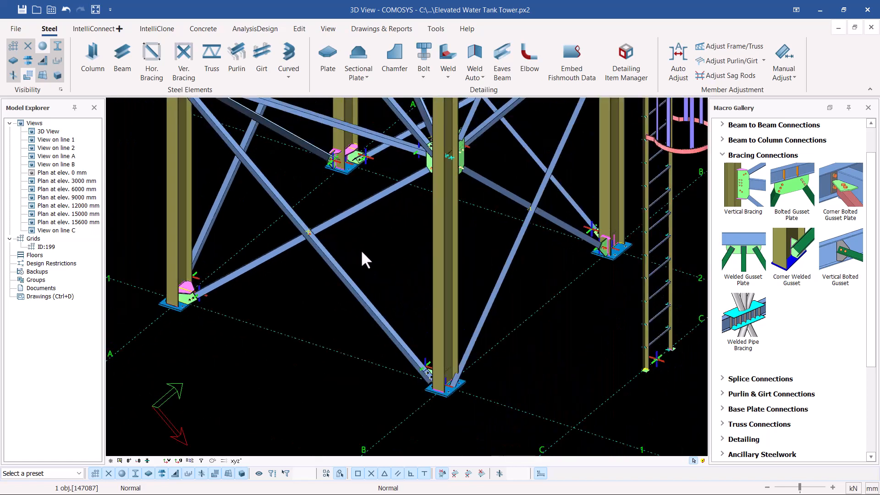
scroll(302, 236, "up", 5)
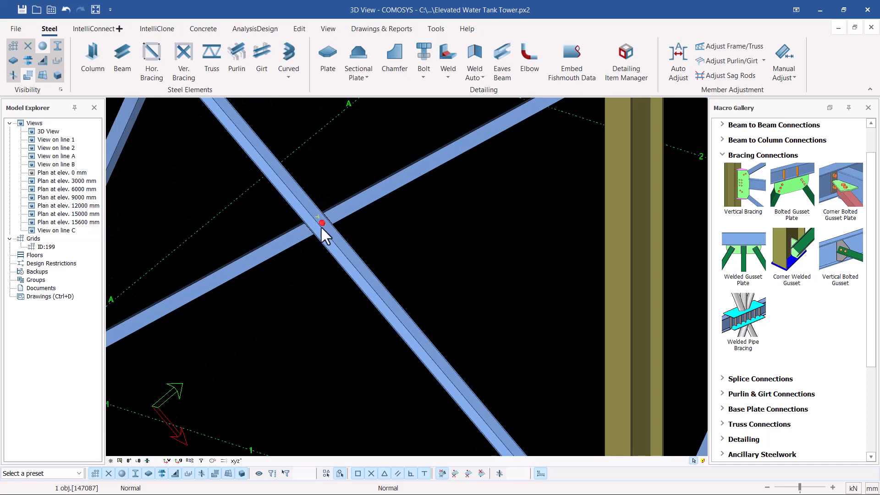
scroll(322, 229, "up", 2)
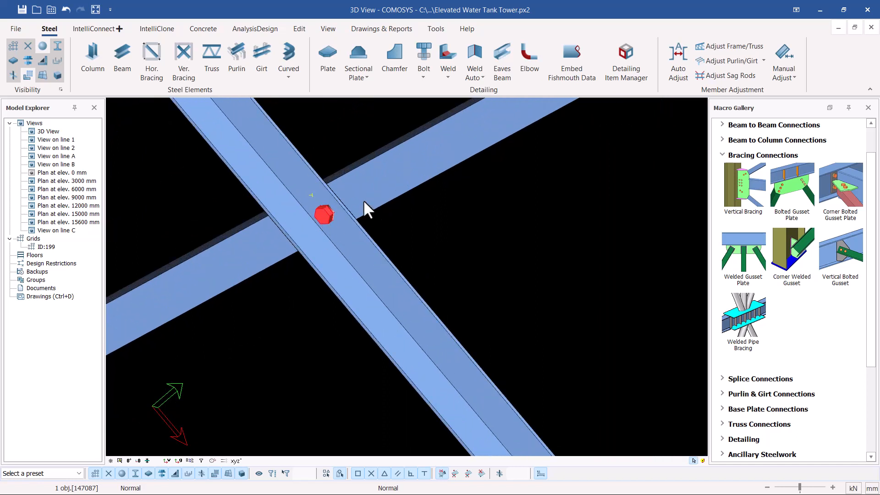
left_click(183, 468)
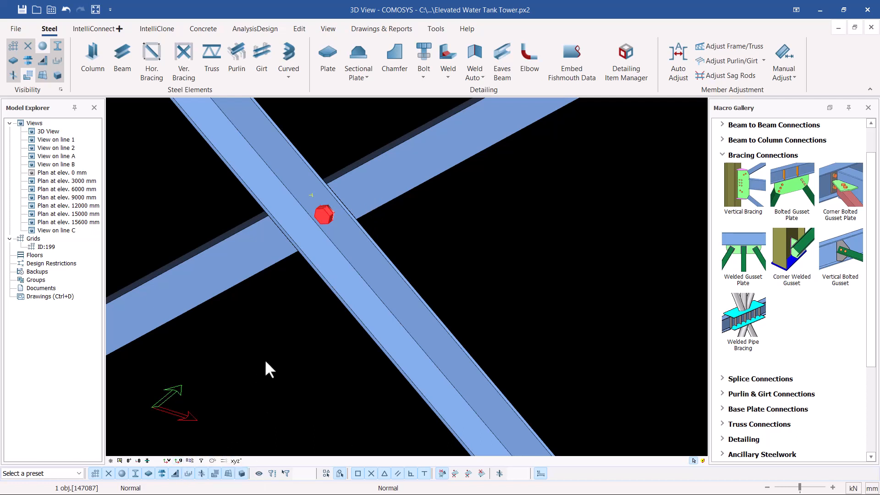
- Copy-mirror the selected bolt to the opposite tower side about the plane through the midpoints of grid lines A and B between lines 1 and 2
scroll(312, 300, "down", 5)
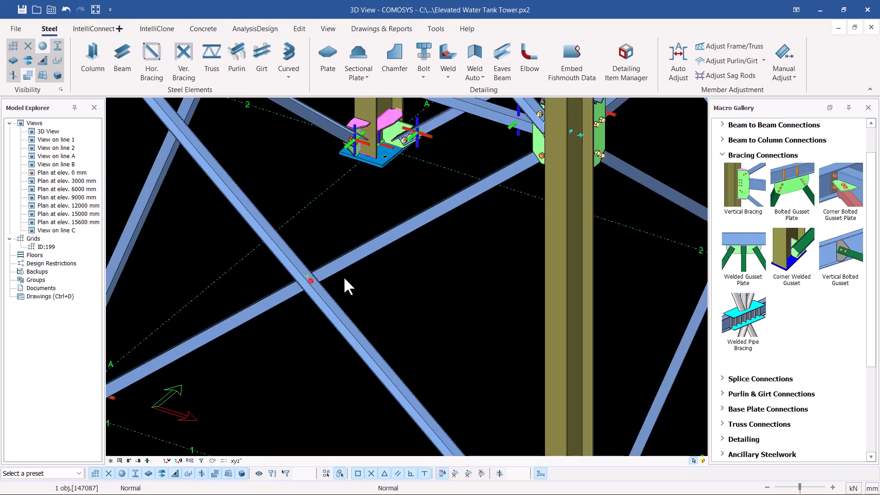
scroll(321, 275, "up", 8)
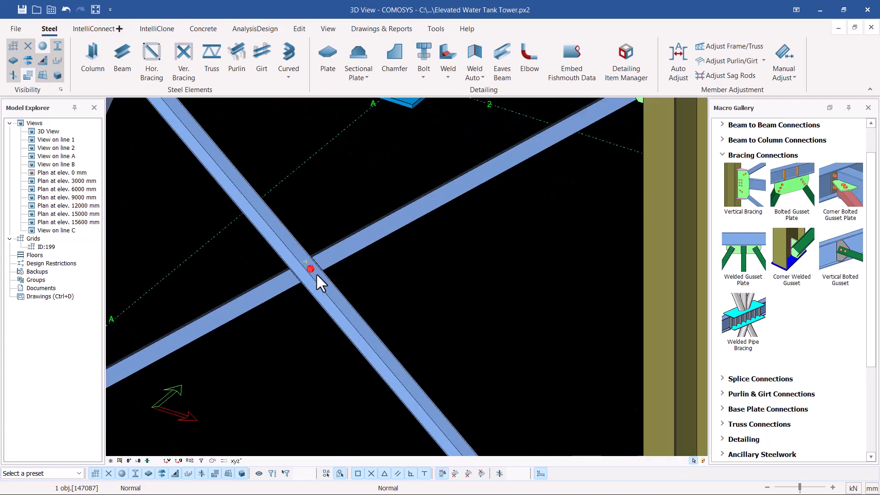
scroll(290, 253, "down", 10)
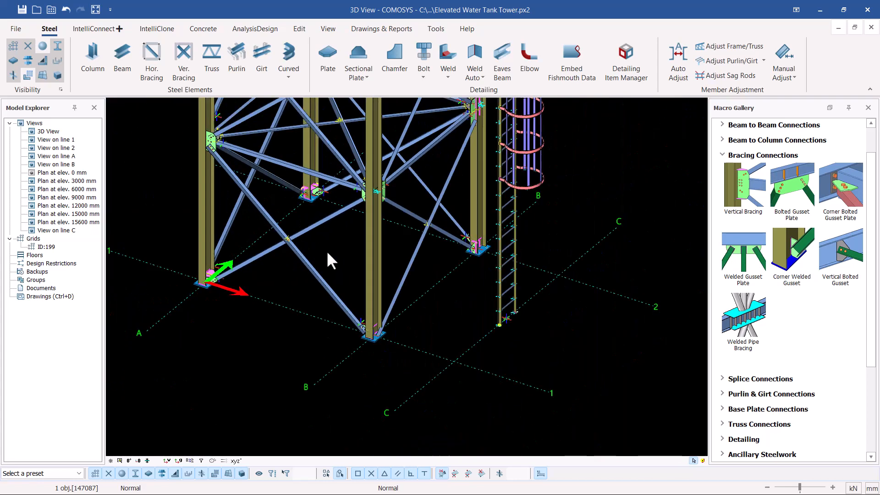
right_click(328, 251)
mouse_move(403, 380)
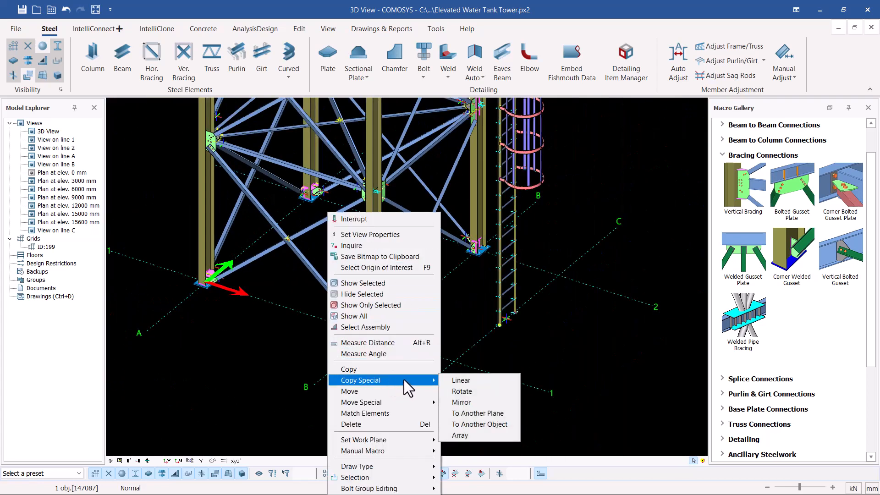
left_click(462, 402)
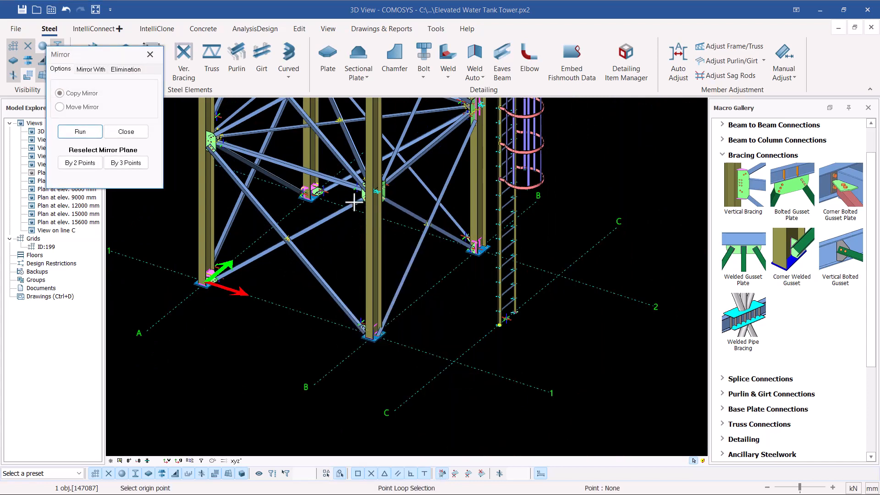
left_click(262, 237)
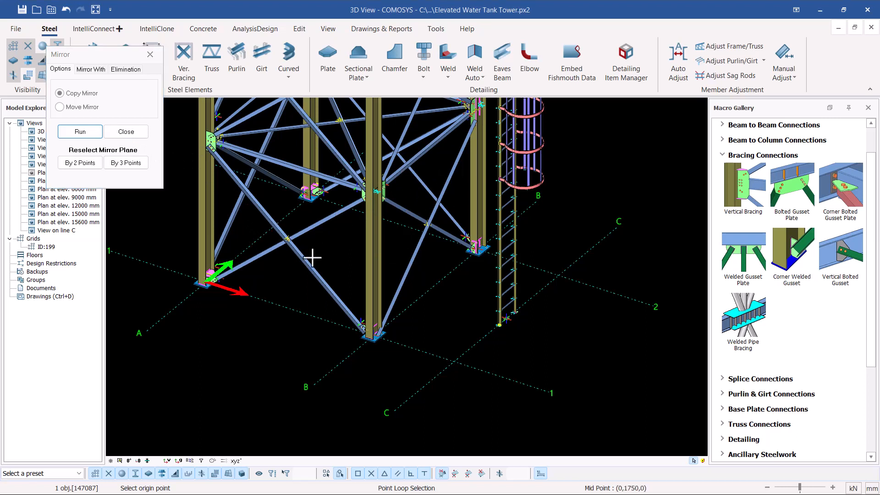
left_click(422, 296)
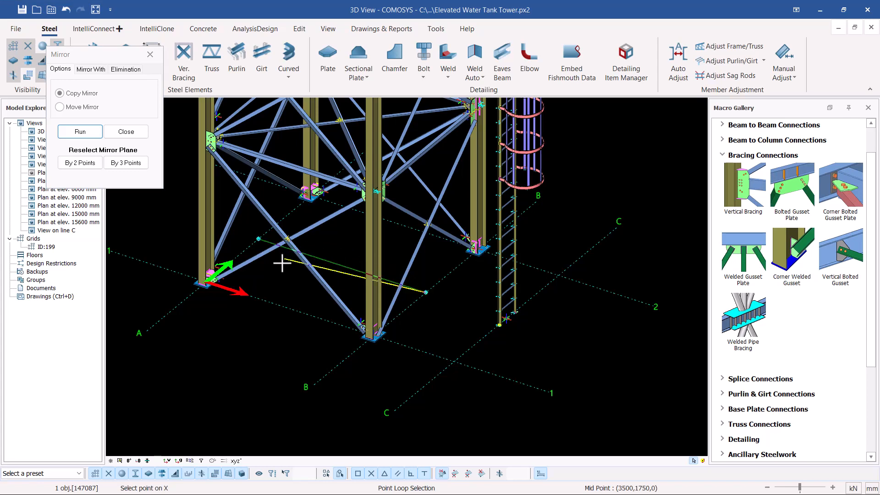
scroll(410, 276, "down", 5)
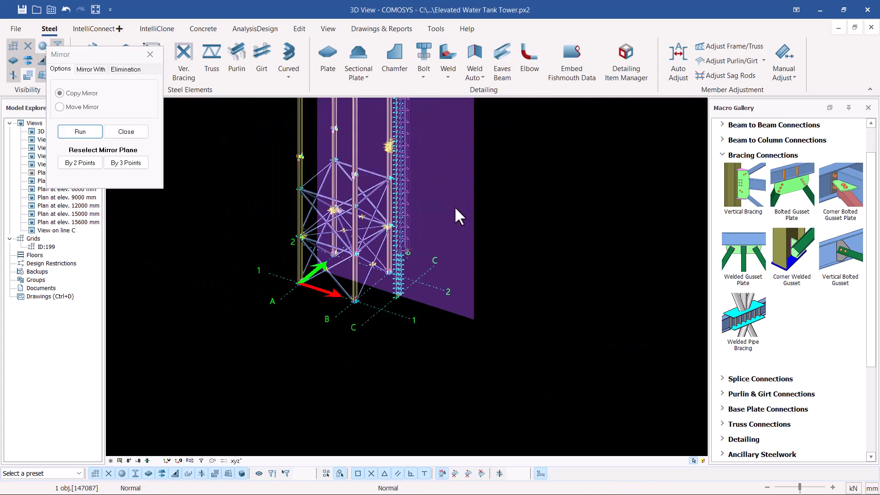
left_click(79, 132)
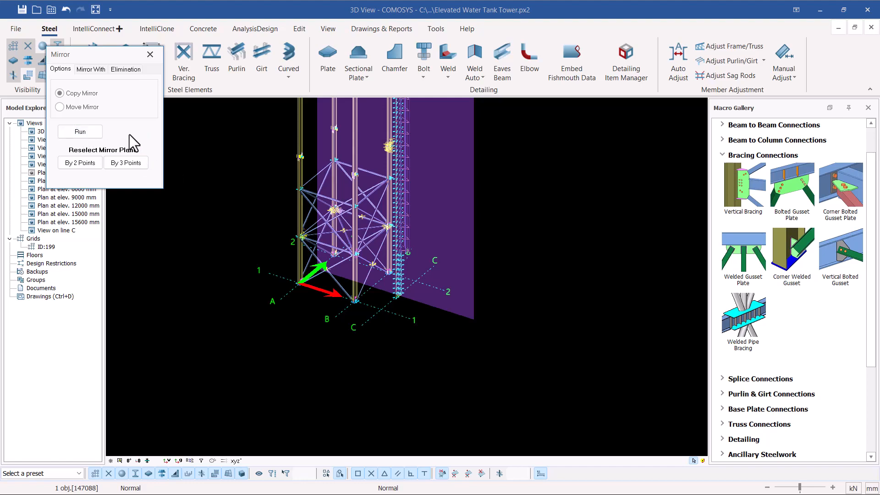
key("Escape")
- Select the mirrored bolt at the brace crossing on the opposite tower side and inspect its placement
scroll(362, 229, "up", 8)
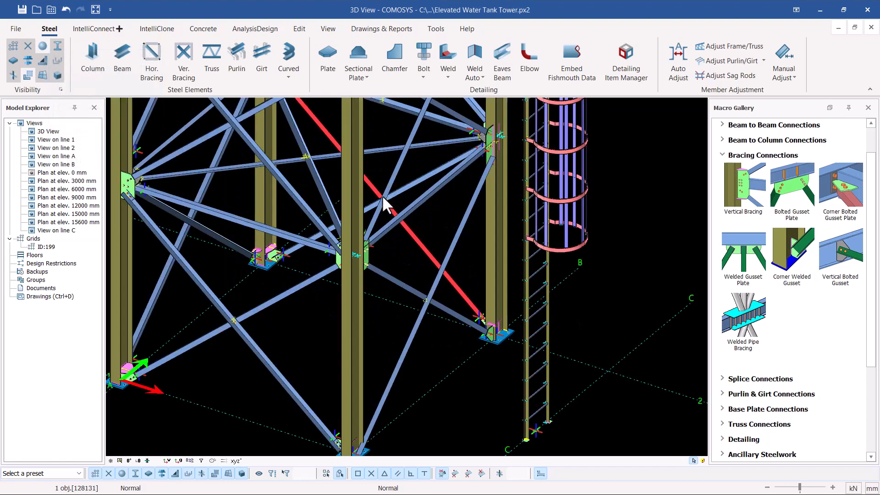
scroll(386, 206, "up", 10)
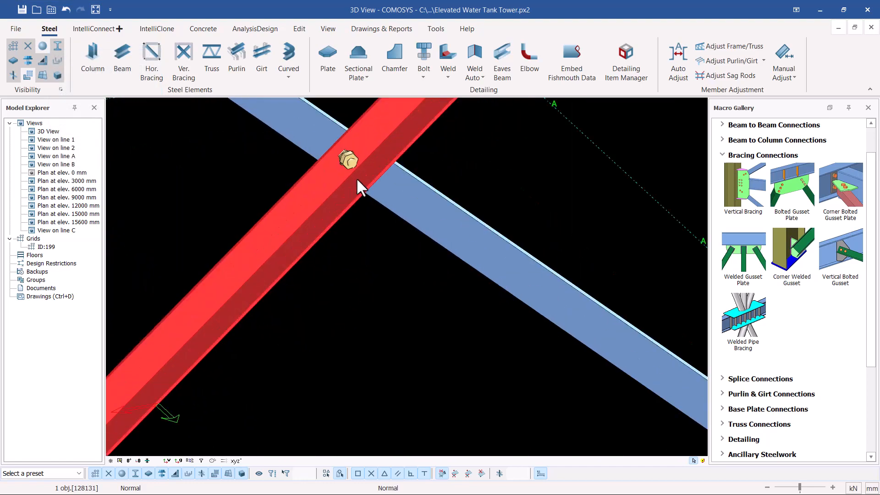
scroll(357, 180, "up", 3)
left_click(343, 151)
scroll(360, 194, "down", 4)
scroll(346, 162, "up", 3)
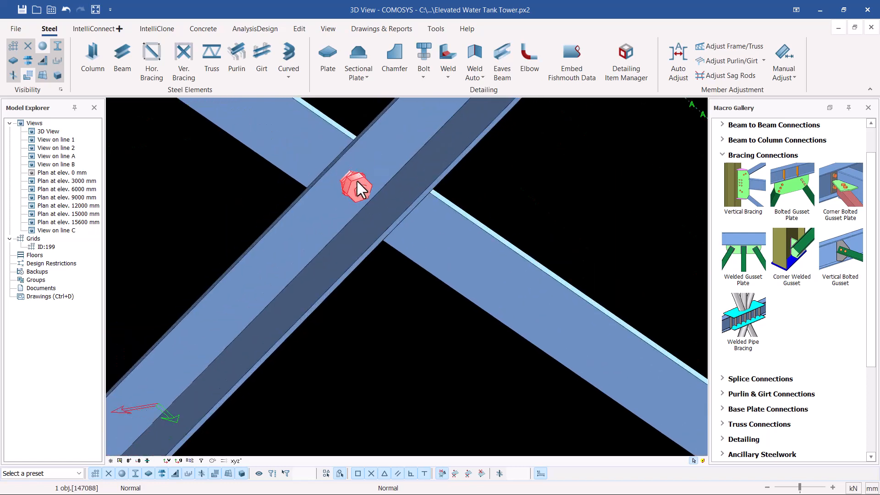
- Reverse the Z direction of the mirrored bolt group at the brace crossing, accept its properties and clear the selection
double_click(356, 181)
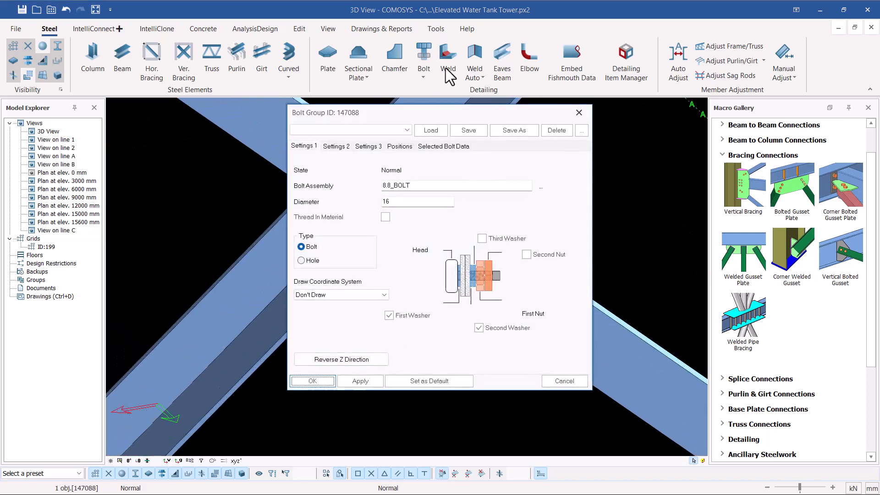
left_click_drag(421, 113, 620, 104)
left_click(552, 349)
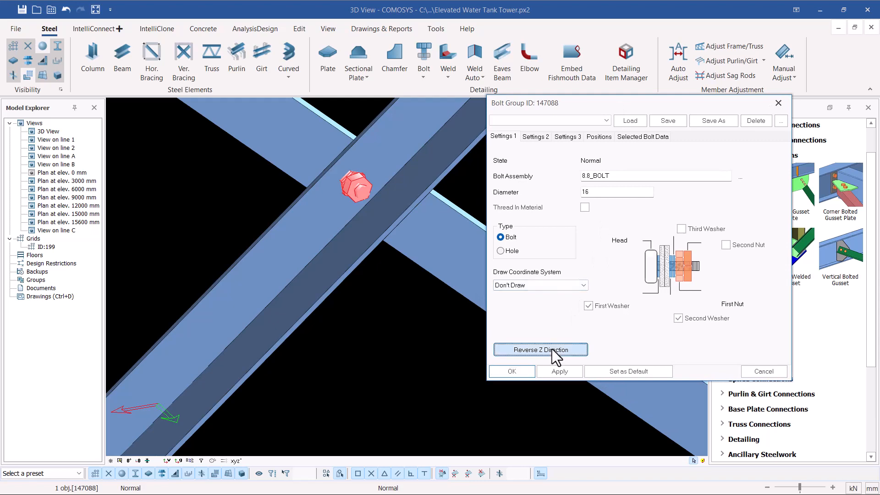
left_click(512, 370)
left_click(560, 212)
scroll(422, 214, "down", 6)
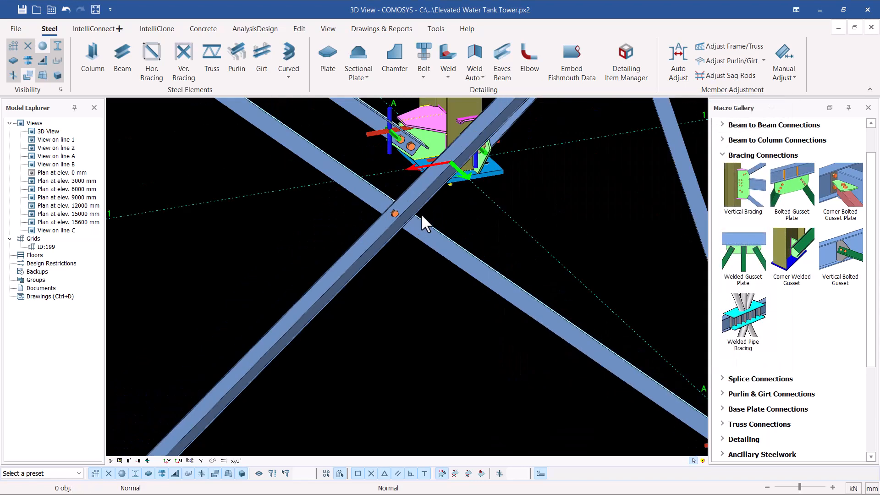
- Select the bolt at the brace crossing on the line B side and examine its placement from several angles
scroll(341, 194, "up", 5)
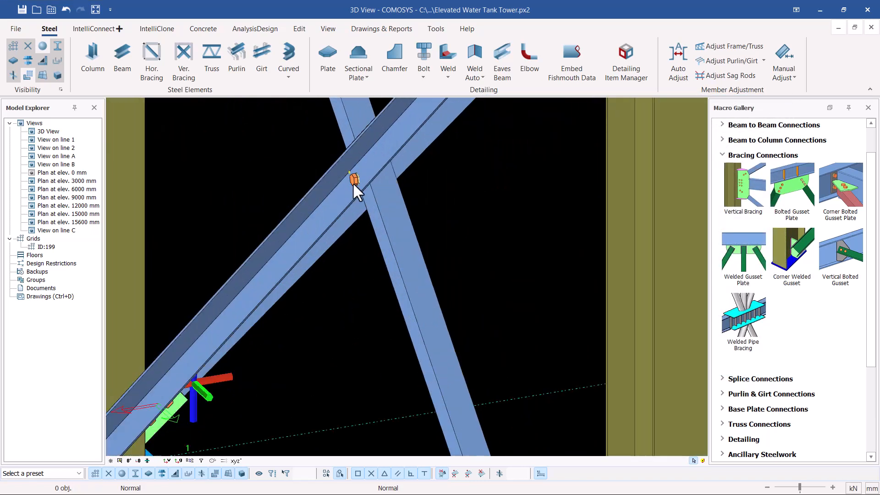
left_click(353, 182)
scroll(353, 182, "down", 4)
middle_click_drag(502, 167, 438, 197)
scroll(390, 241, "up", 8)
scroll(356, 246, "down", 5)
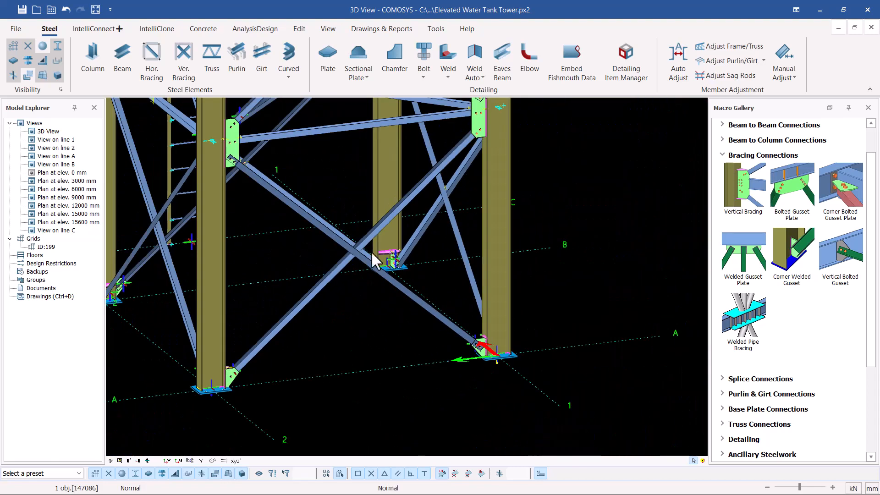
scroll(353, 254, "up", 6)
scroll(434, 233, "down", 2)
middle_click_drag(392, 244, 454, 249)
scroll(472, 249, "down", 5)
scroll(331, 179, "up", 8)
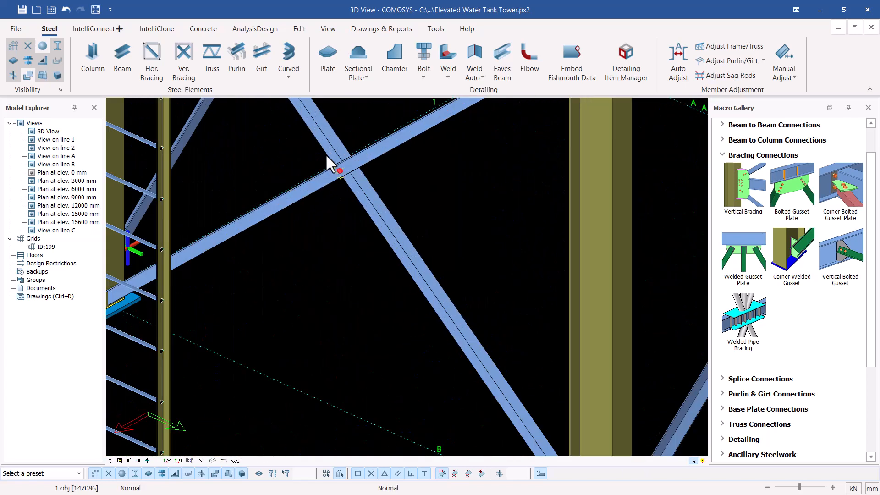
scroll(362, 201, "down", 8)
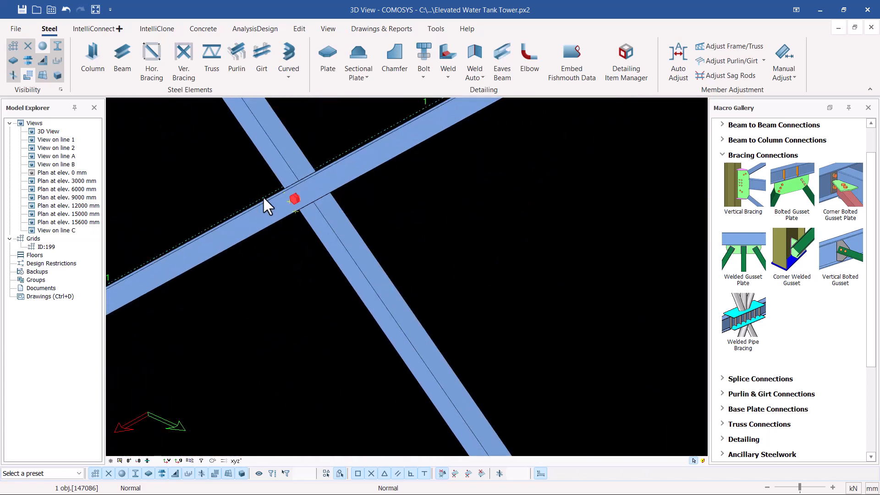
- Copy-mirror the selected line B bolt to the line A side about the plane midway between grid lines A and B
right_click(485, 248)
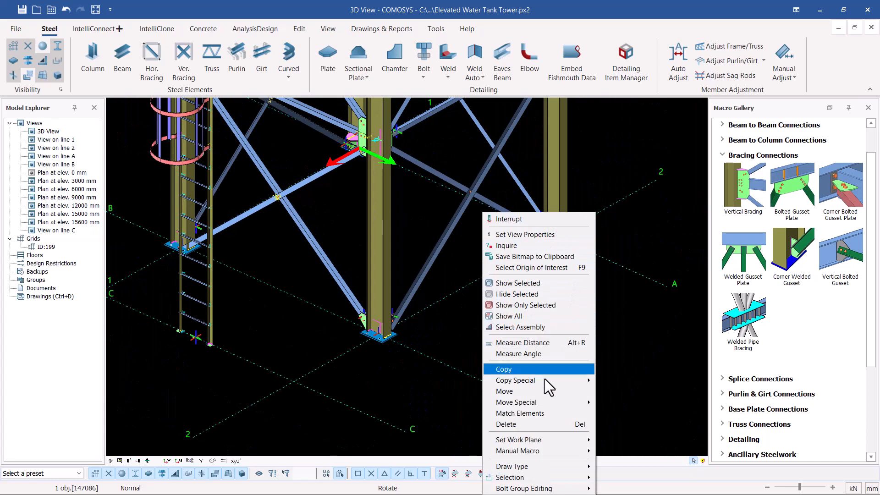
mouse_move(553, 383)
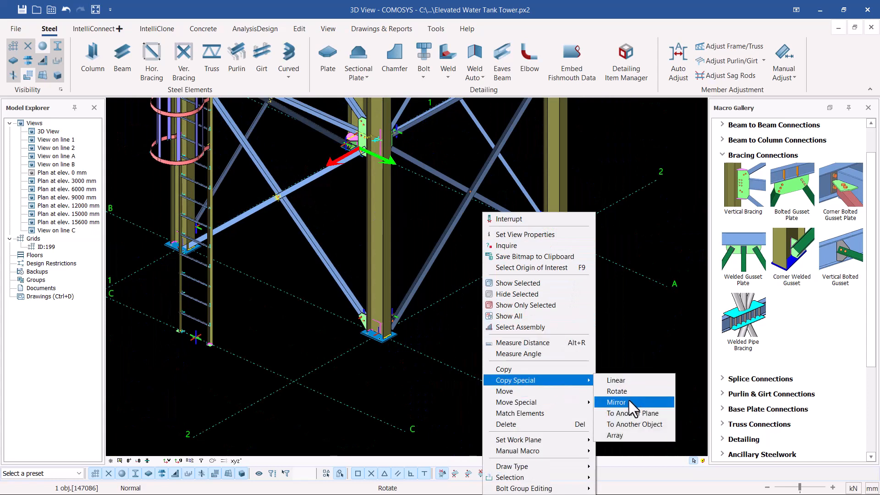
left_click(628, 402)
scroll(277, 197, "up", 8)
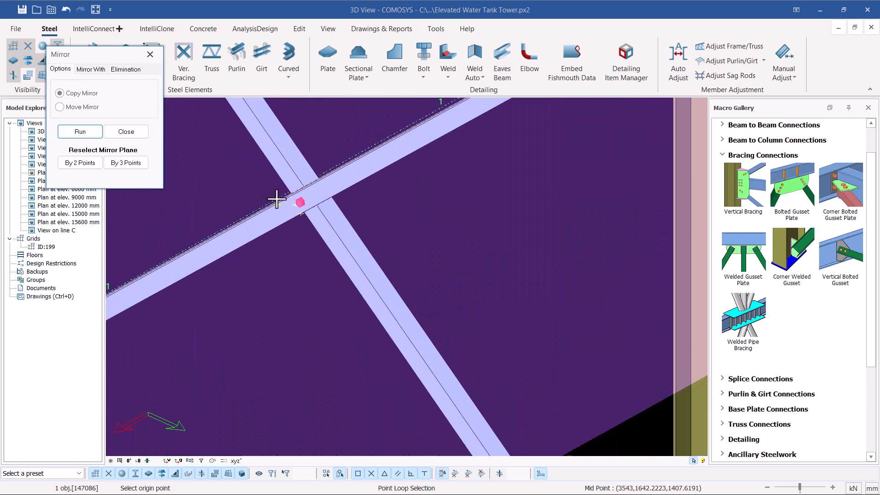
scroll(276, 199, "up", 4)
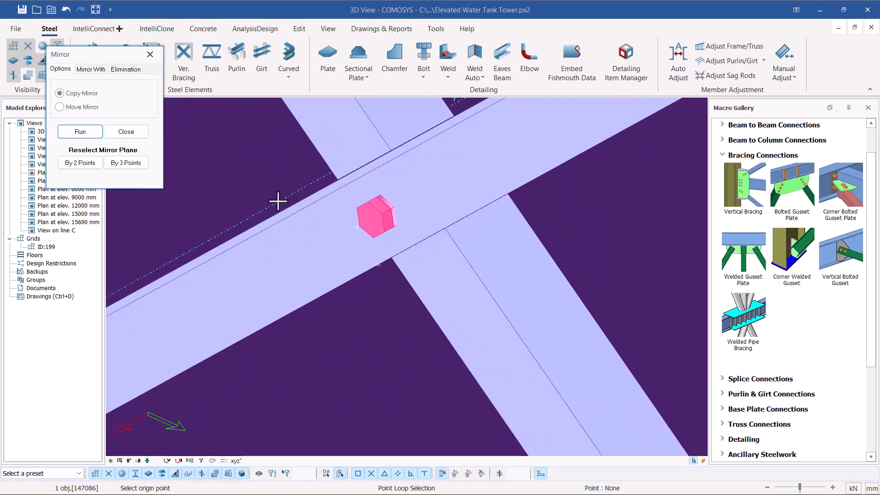
scroll(280, 200, "down", 3)
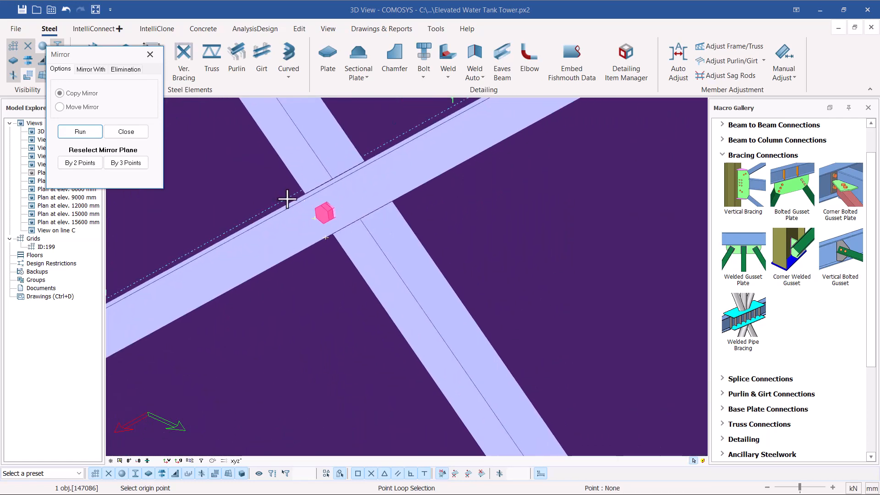
scroll(261, 212, "down", 10)
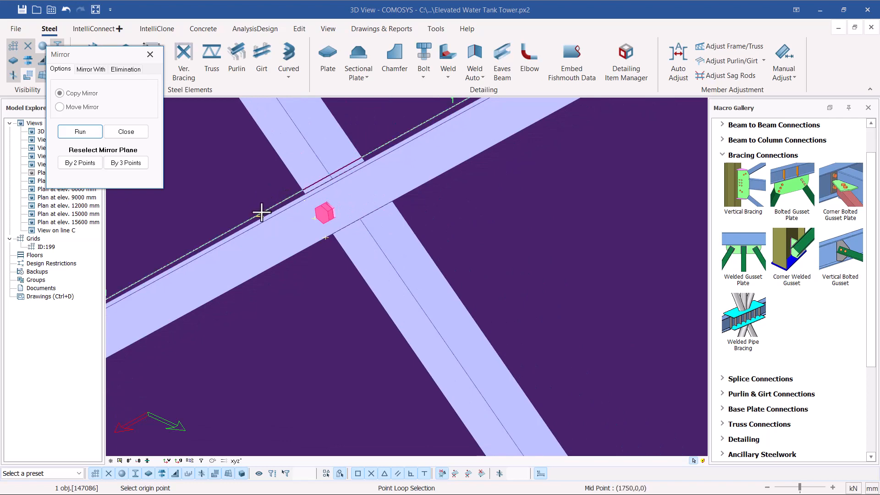
scroll(540, 273, "down", 3)
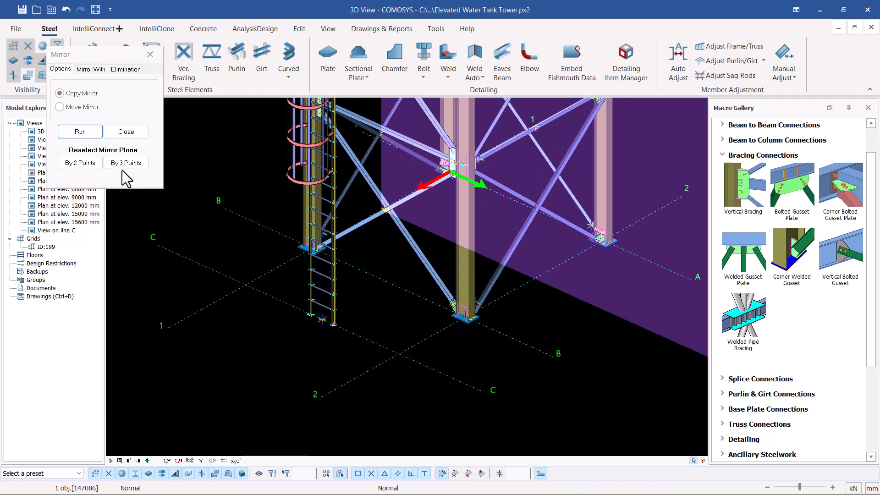
left_click(75, 134)
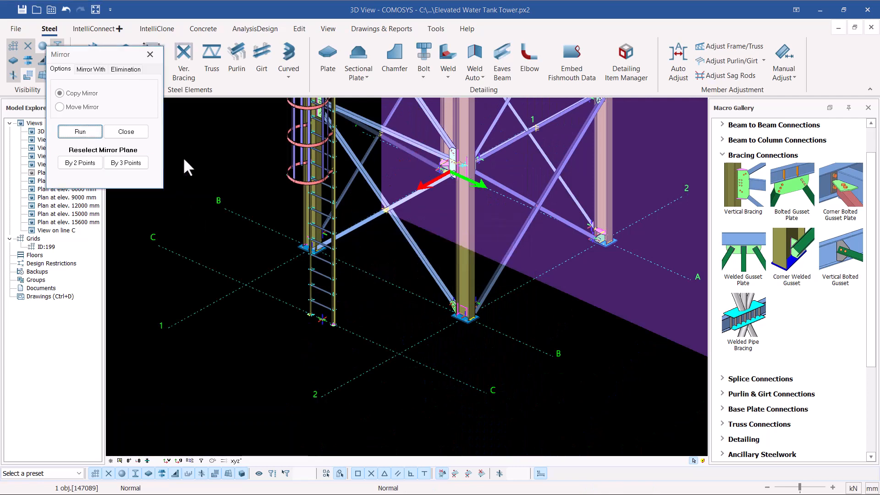
left_click(138, 132)
- Reverse the Z direction of the mirrored bolt group on the line A side, accept its properties and clear the selection
middle_click_drag(488, 156, 439, 156)
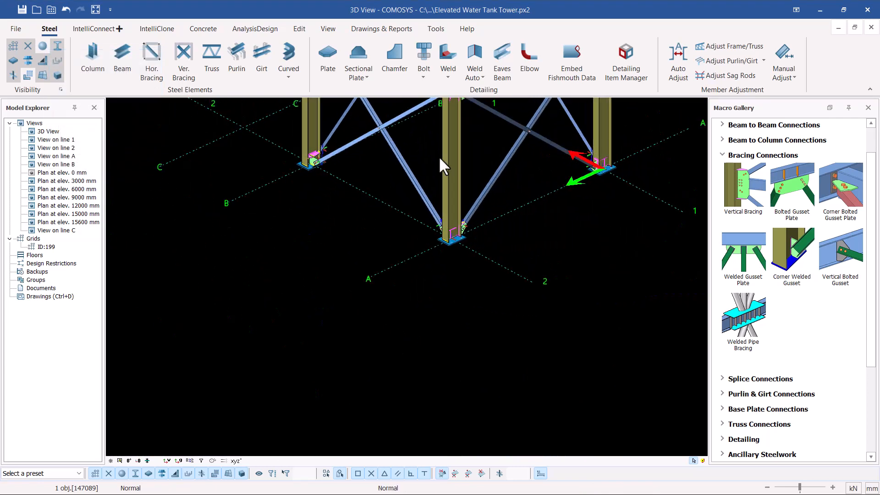
scroll(538, 117, "up", 5)
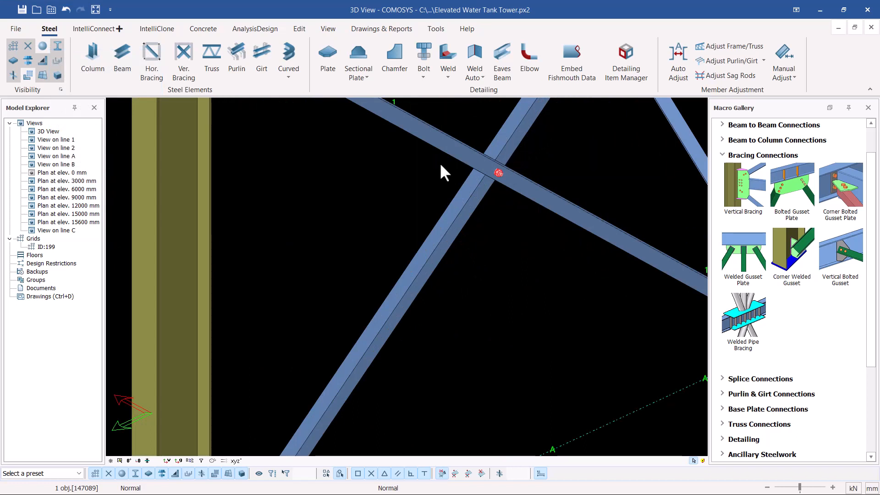
scroll(498, 165, "up", 4)
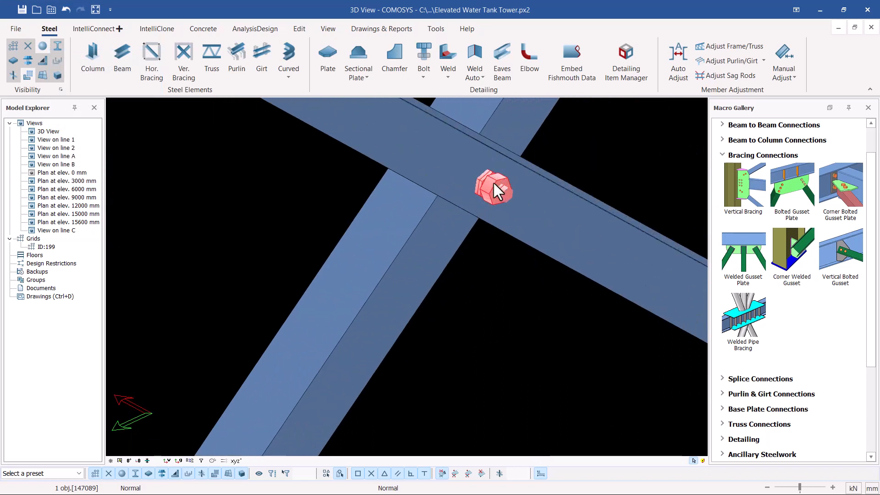
double_click(462, 192)
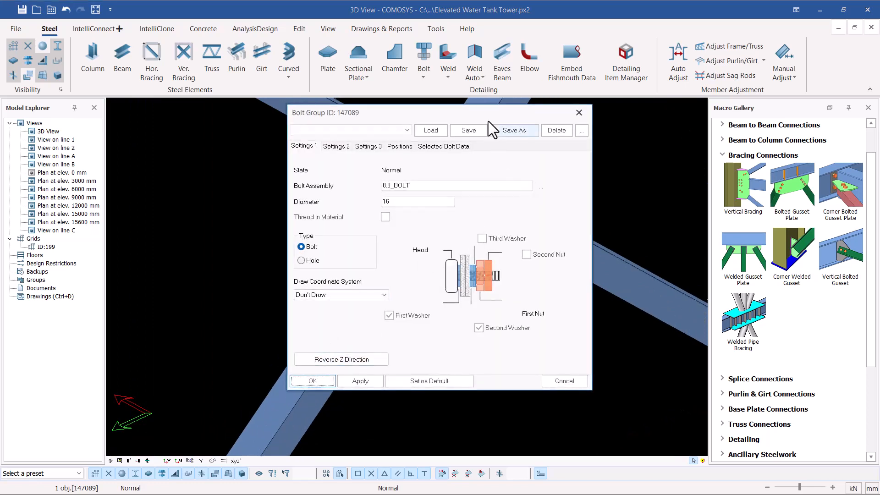
left_click_drag(488, 120, 305, 118)
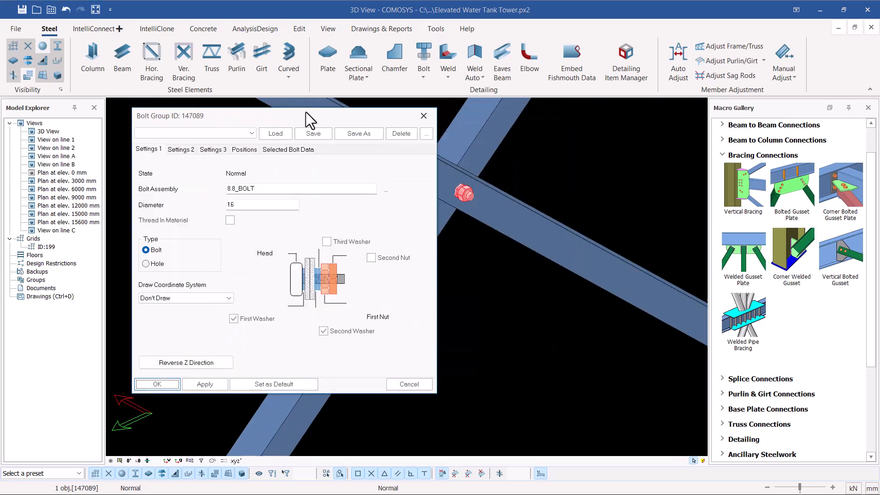
left_click(159, 360)
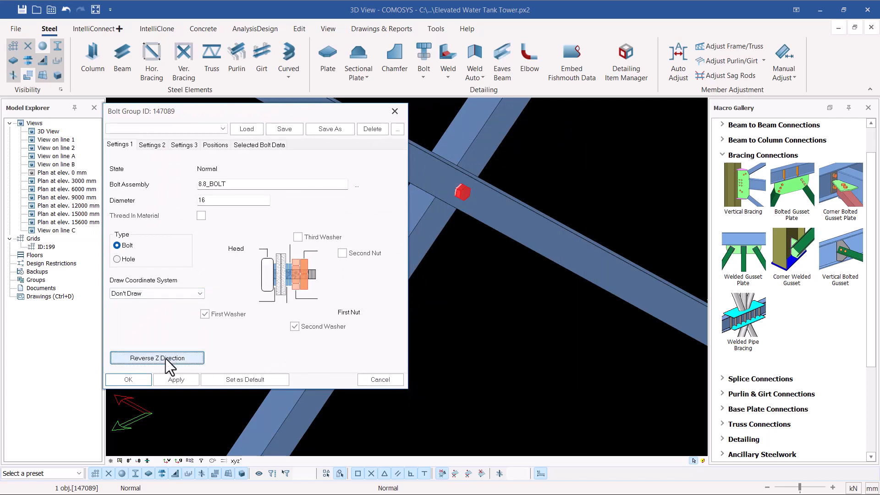
left_click(140, 378)
key("Escape")
- Select the bolt at the lowest vertical brace crossing on the line 1 side of the tower
scroll(500, 180, "down", 8)
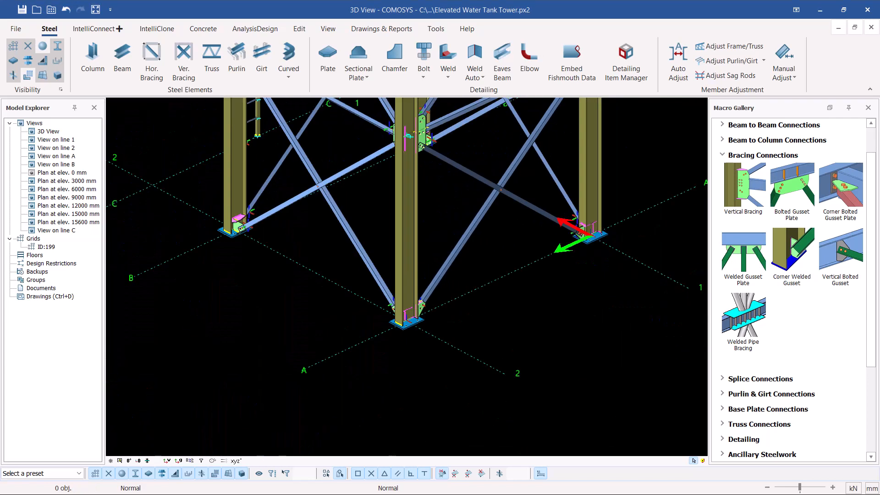
middle_click_drag(550, 152, 495, 142)
scroll(239, 270, "down", 4)
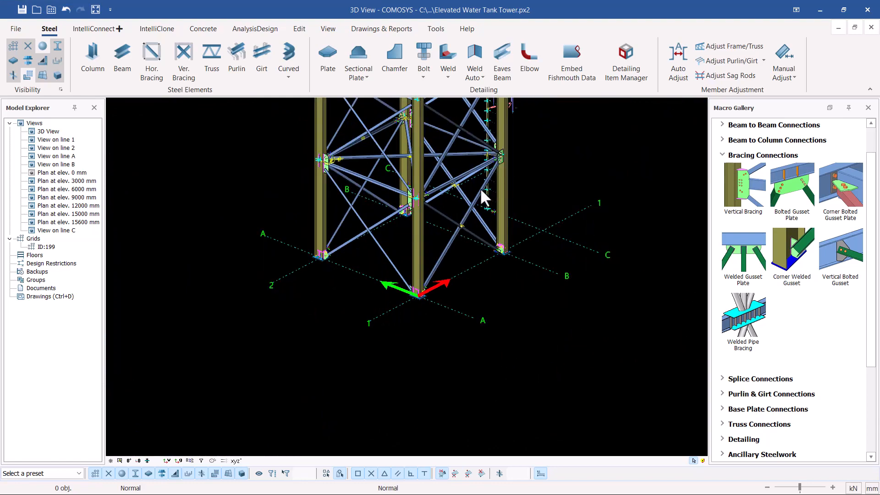
scroll(462, 215, "up", 3)
scroll(464, 237, "up", 5)
scroll(436, 298, "down", 6)
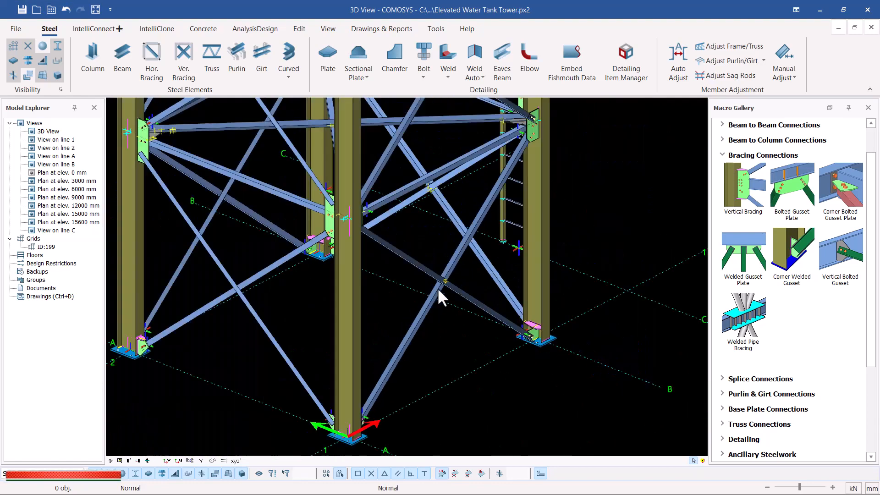
scroll(441, 172, "up", 6)
scroll(449, 149, "down", 4)
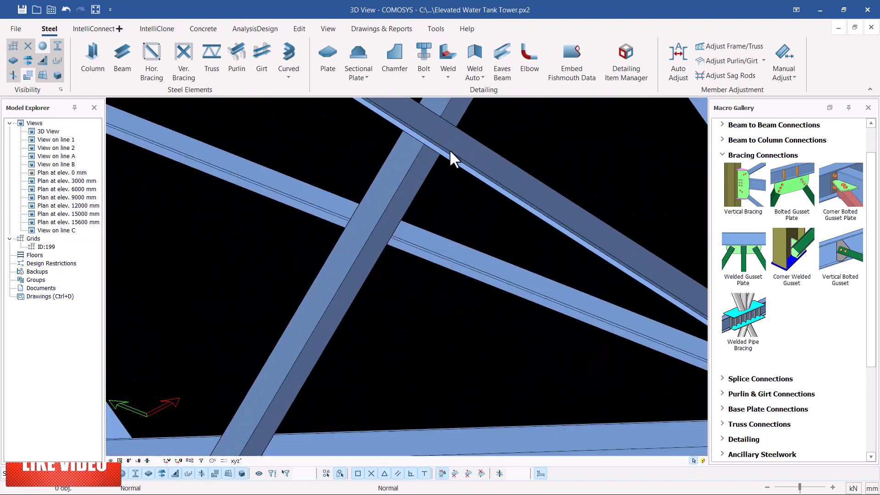
scroll(455, 281, "down", 3)
scroll(490, 238, "up", 6)
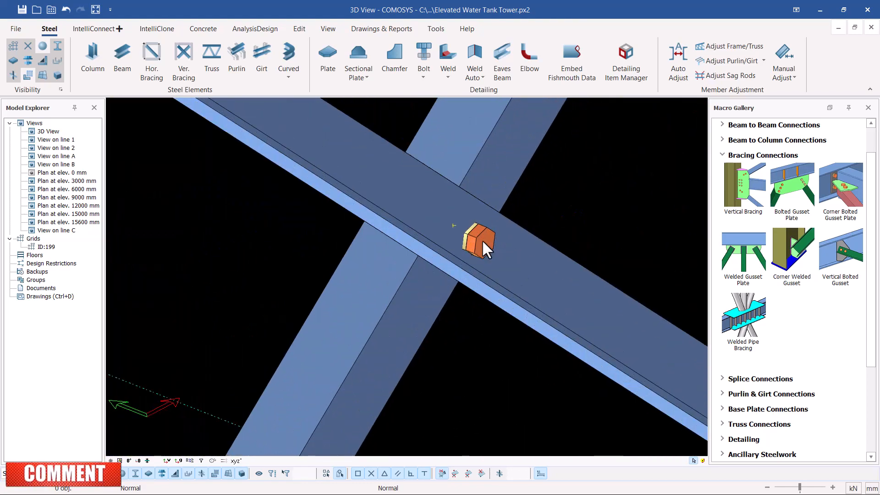
left_click(481, 238)
- Add the bolt at the lowest brace crossing on the line A side to the selection
scroll(522, 226, "up", 2)
scroll(541, 232, "down", 6)
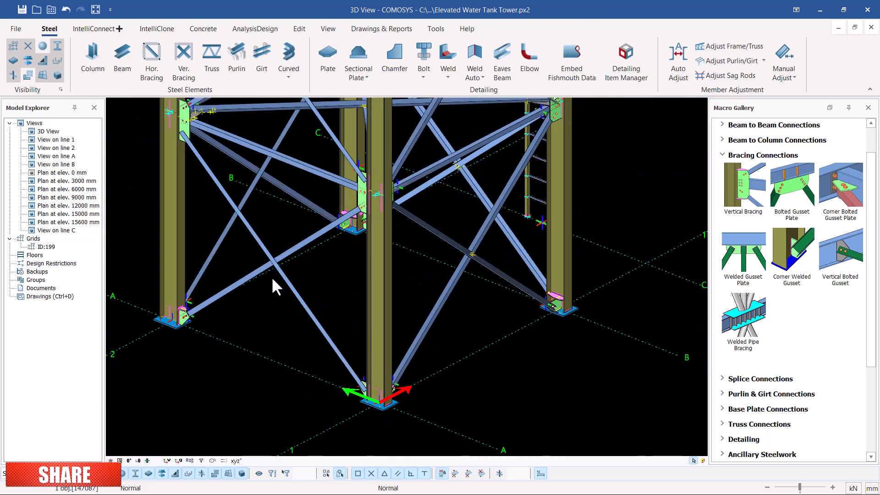
scroll(284, 248, "up", 4)
scroll(285, 246, "up", 2)
scroll(282, 240, "down", 2)
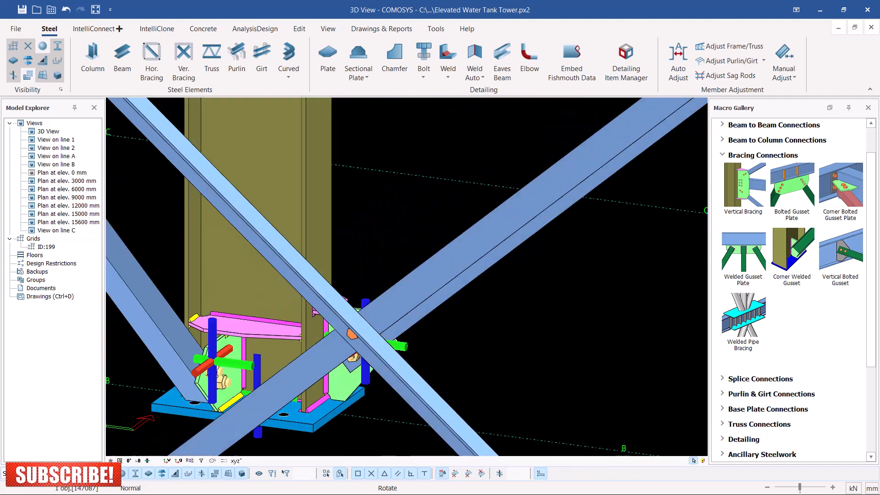
scroll(294, 234, "up", 2)
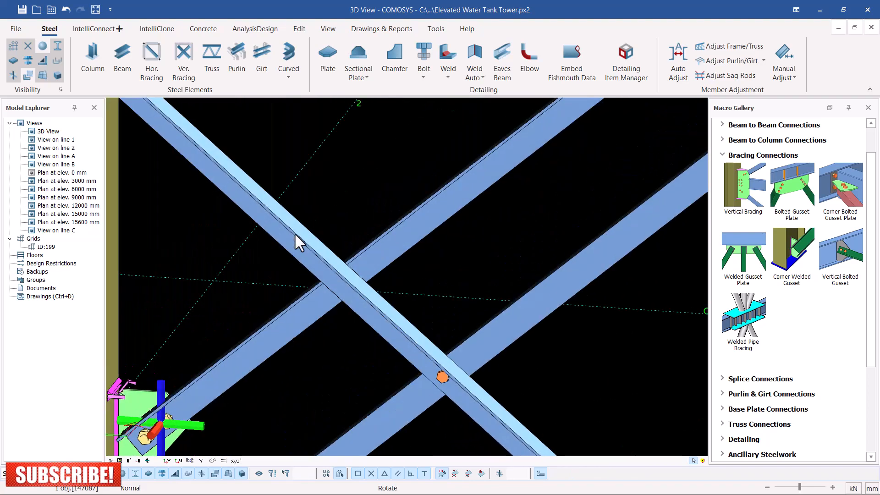
left_click(442, 377)
- Add the bolt at the lowest brace crossing on the line B side, behind the ladder, to the selection
scroll(373, 250, "down", 5)
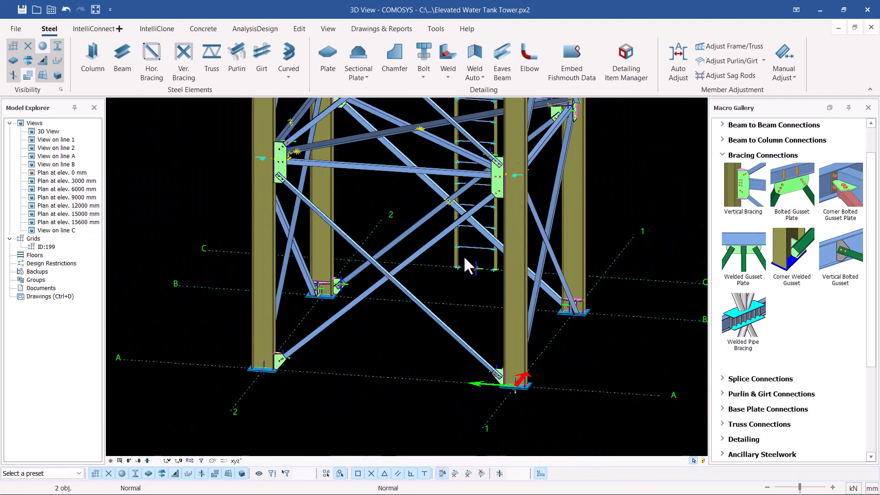
middle_click_drag(464, 252, 303, 254)
scroll(522, 239, "up", 7)
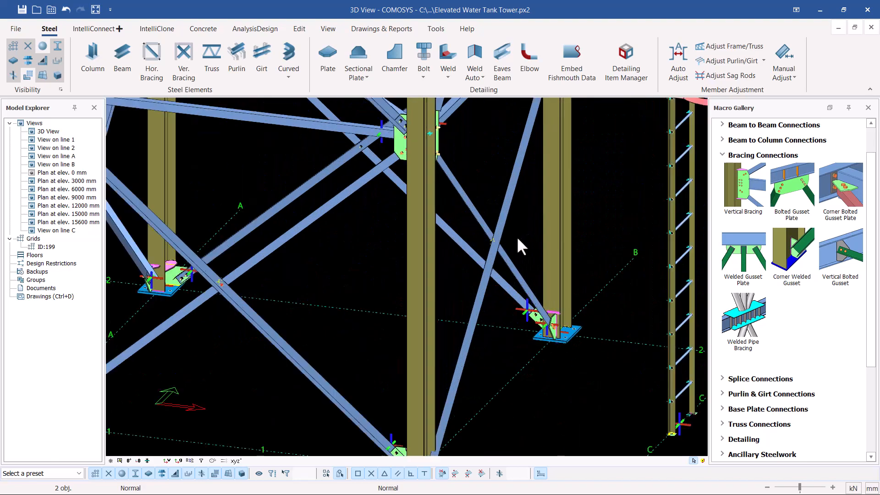
middle_click_drag(478, 240, 456, 238)
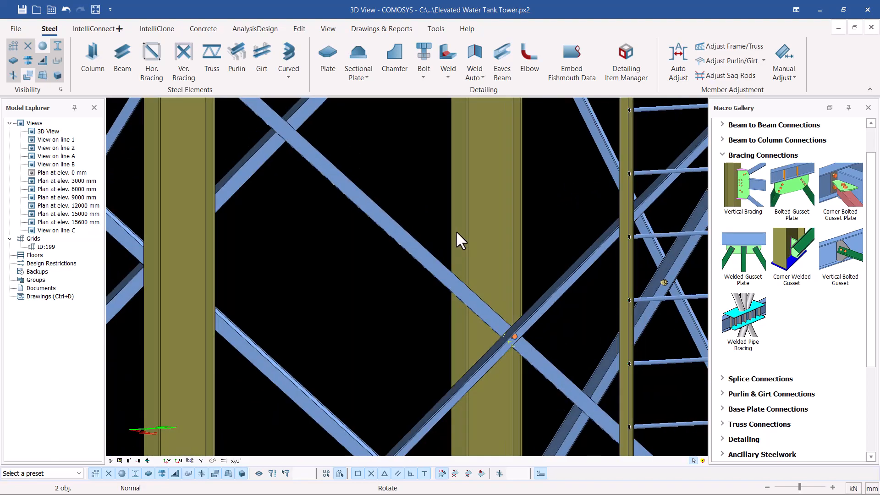
scroll(533, 321, "up", 3)
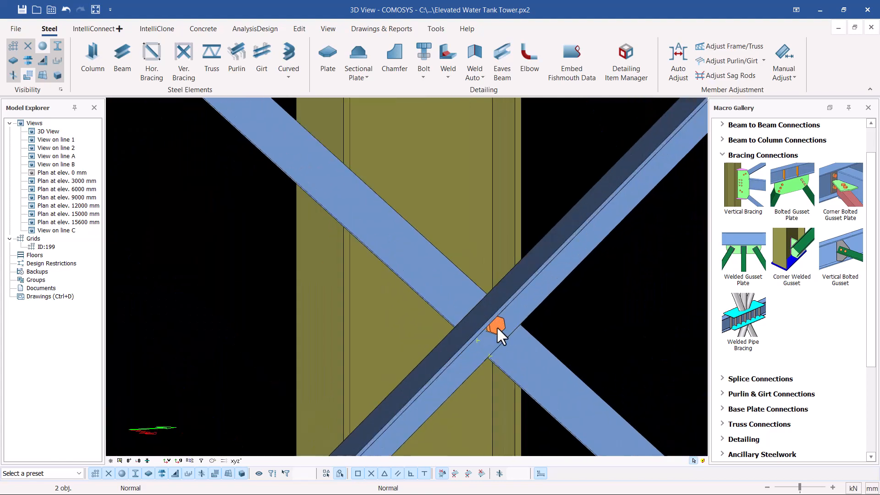
left_click(498, 327)
- Add the bolt at the lowest vertical brace crossing on the line 2 side of the tower to the selection
scroll(410, 254, "down", 5)
middle_click_drag(464, 237, 426, 237)
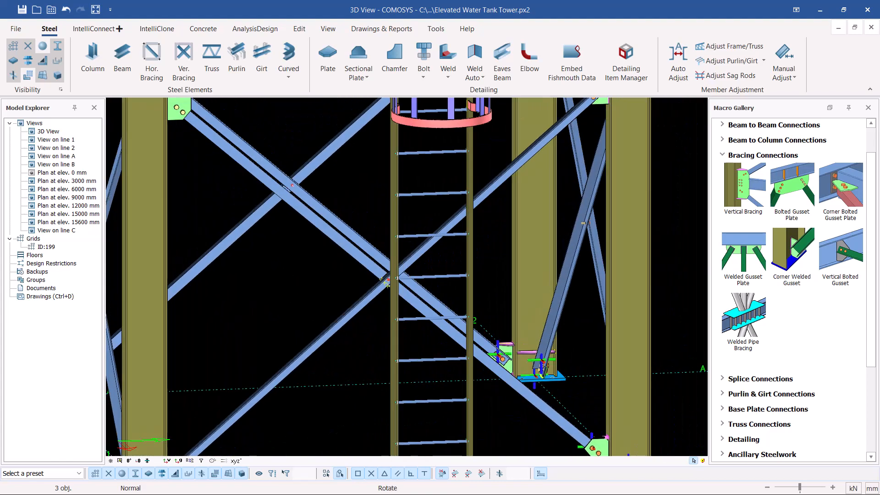
middle_click_drag(386, 283, 443, 121)
scroll(426, 323, "up", 5)
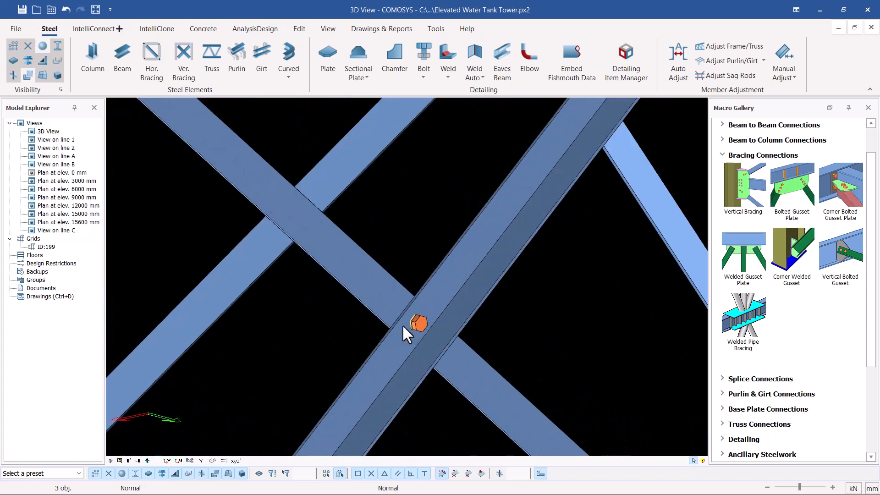
left_click(429, 321)
- Copy the four selected bolts linearly by 3000 mm in Z with a count of 1 to the next brace crossings up
scroll(429, 320, "down", 3)
scroll(440, 252, "down", 4)
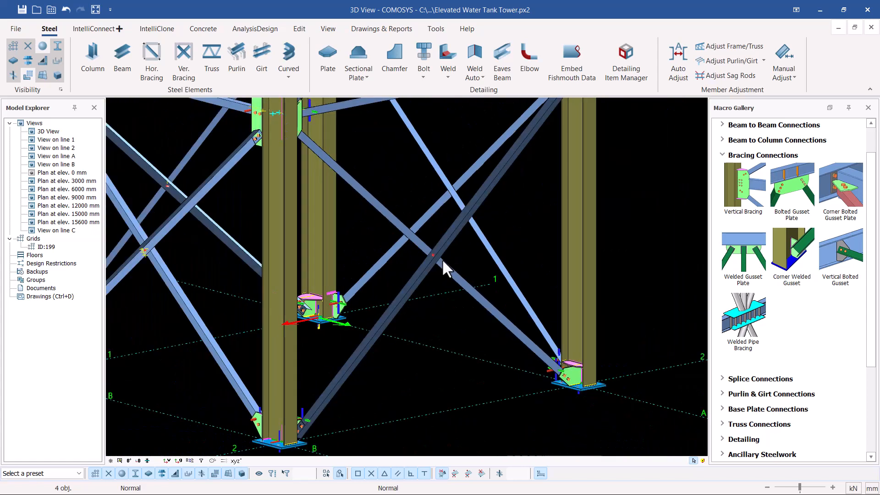
middle_click_drag(437, 251, 440, 286)
scroll(454, 265, "down", 3)
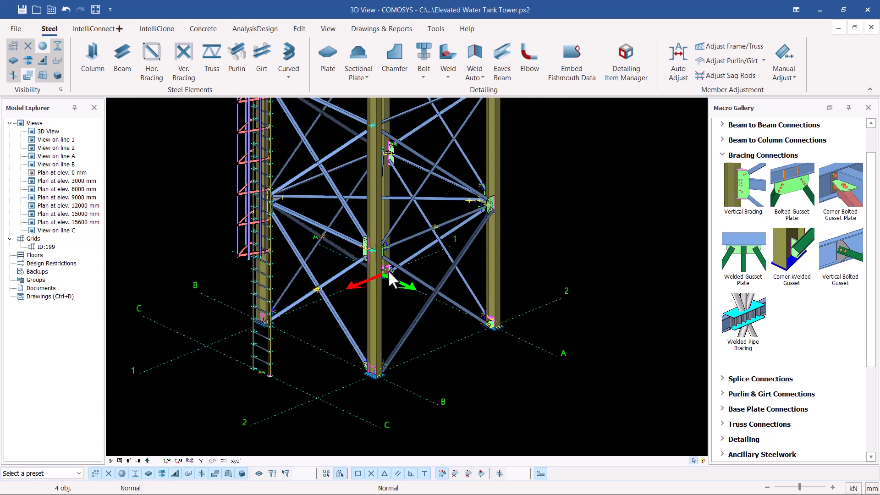
scroll(388, 269, "down", 3)
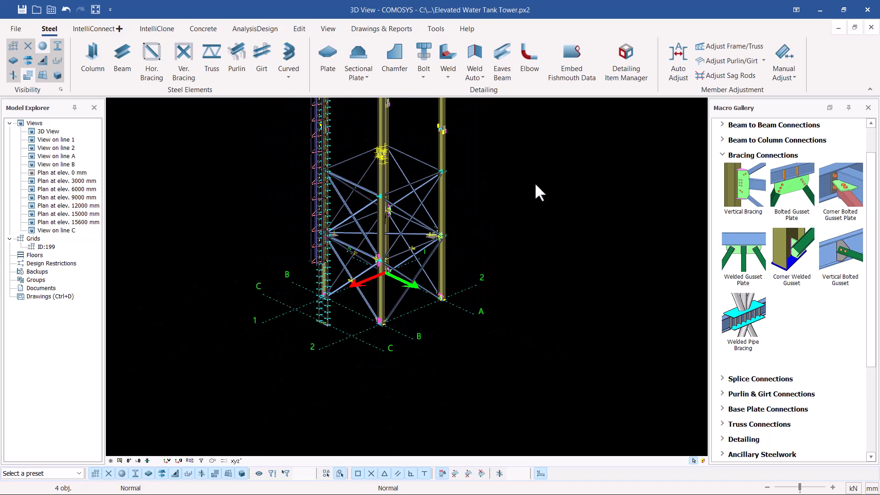
right_click(544, 170)
mouse_move(621, 327)
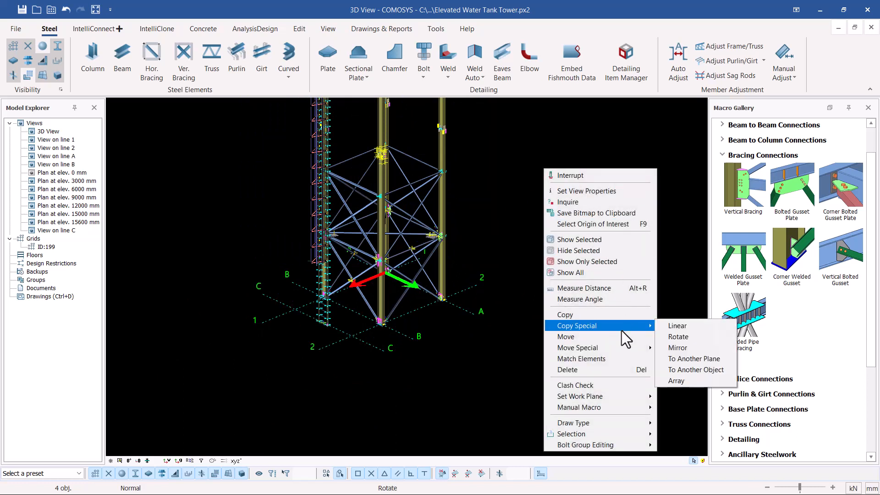
left_click(681, 326)
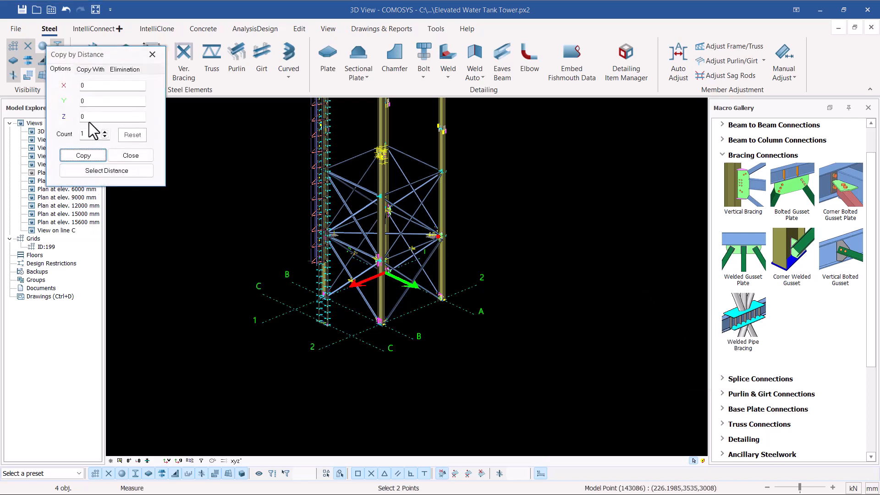
double_click(88, 116)
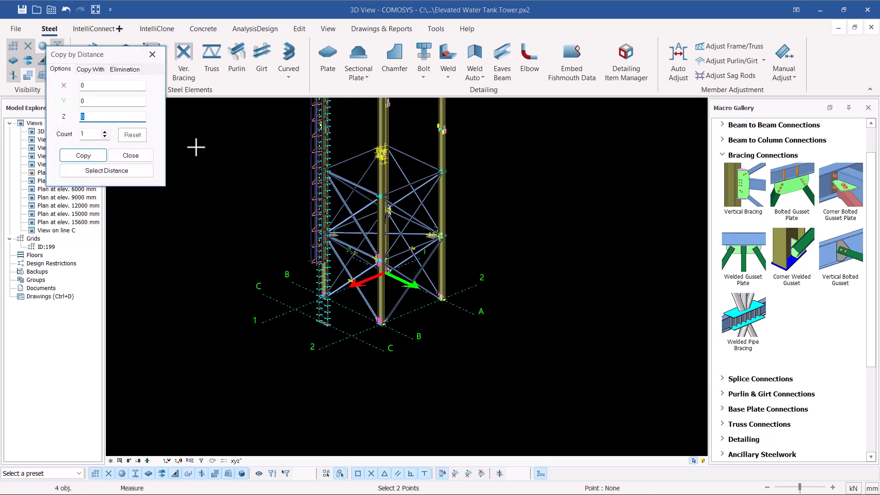
type("3000")
left_click(77, 156)
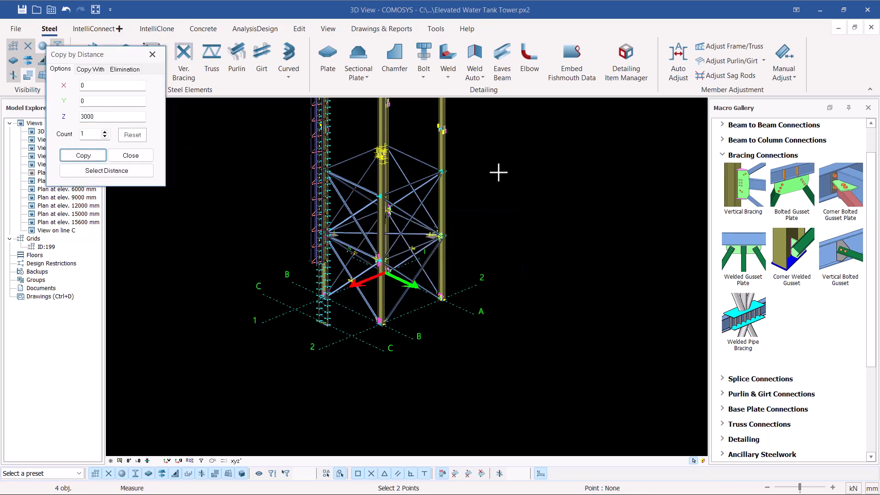
left_click(133, 155)
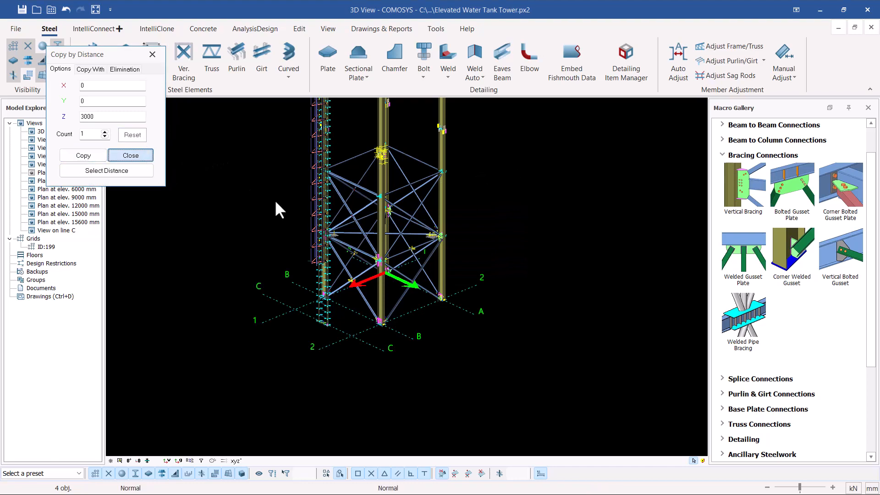
- Select a copied bolt at a second-level vertical brace crossing and examine how it sits on the braces
scroll(412, 220, "up", 5)
scroll(409, 201, "up", 7)
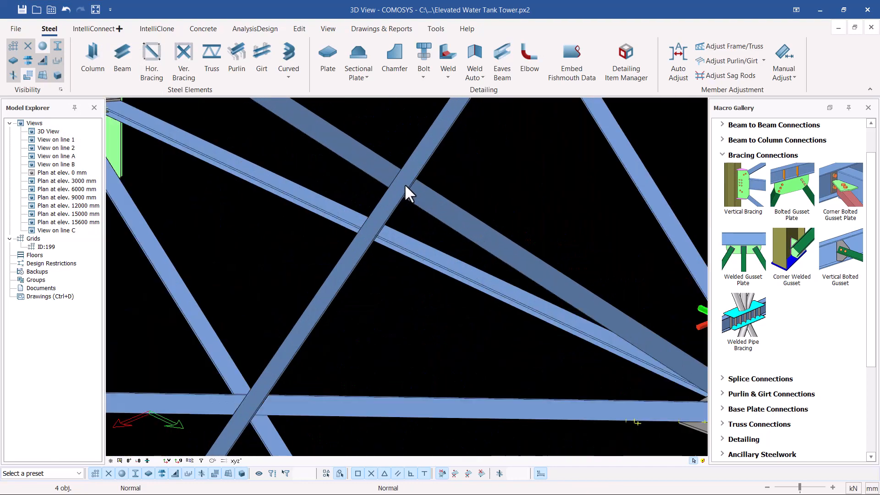
middle_click_drag(401, 181, 366, 167)
scroll(400, 178, "up", 5)
scroll(400, 178, "up", 2)
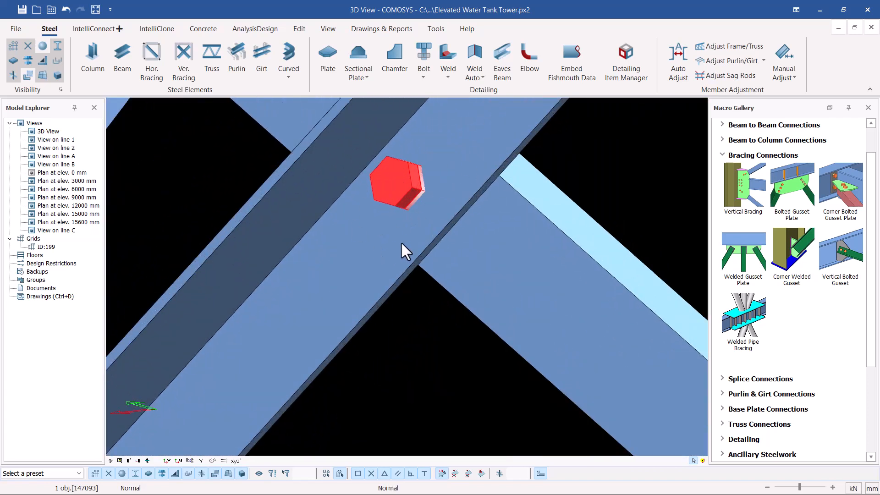
- Show only the vertical brace under the copied bolt to inspect its bolt hole, and restore the display of all members
left_click(458, 130)
right_click(458, 130)
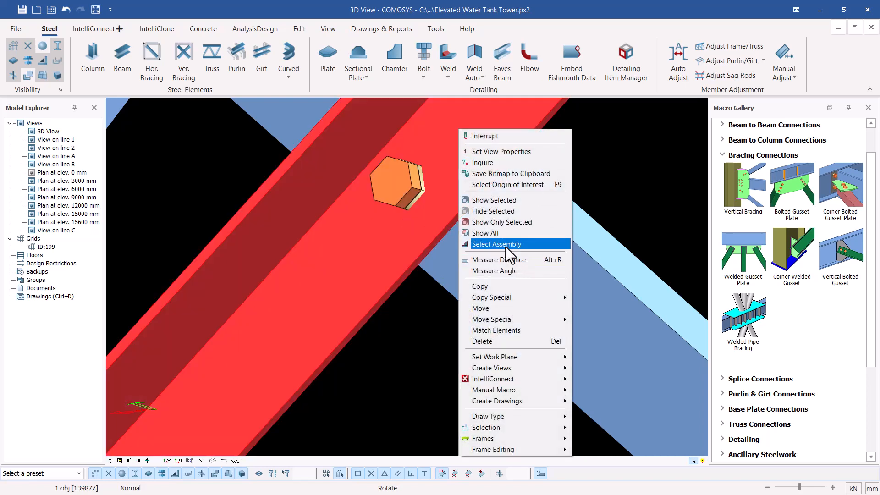
left_click(512, 224)
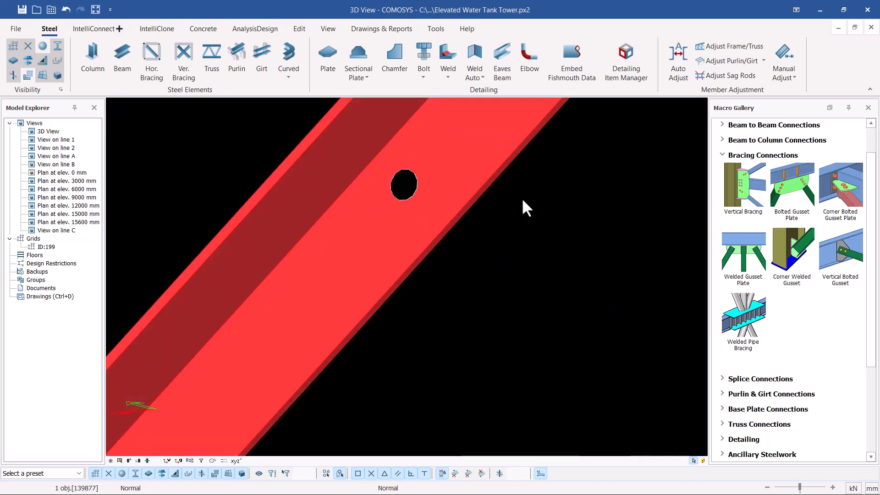
scroll(384, 190, "down", 5)
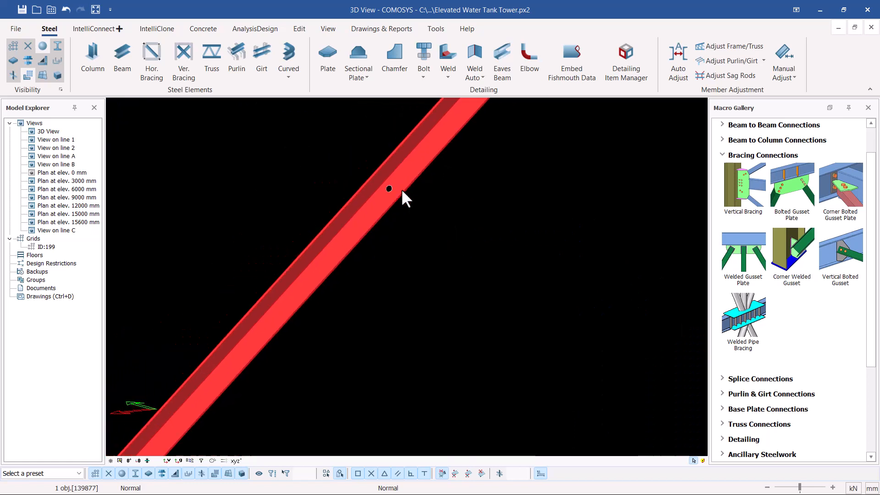
right_click(490, 180)
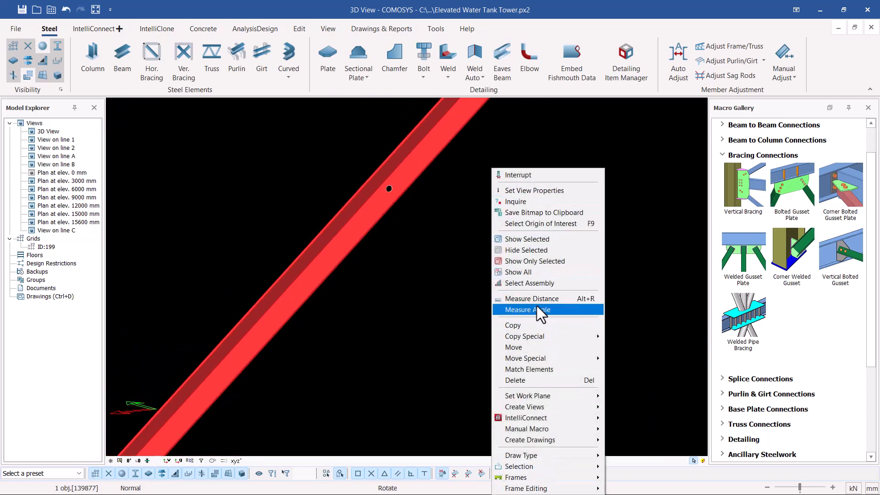
left_click(523, 271)
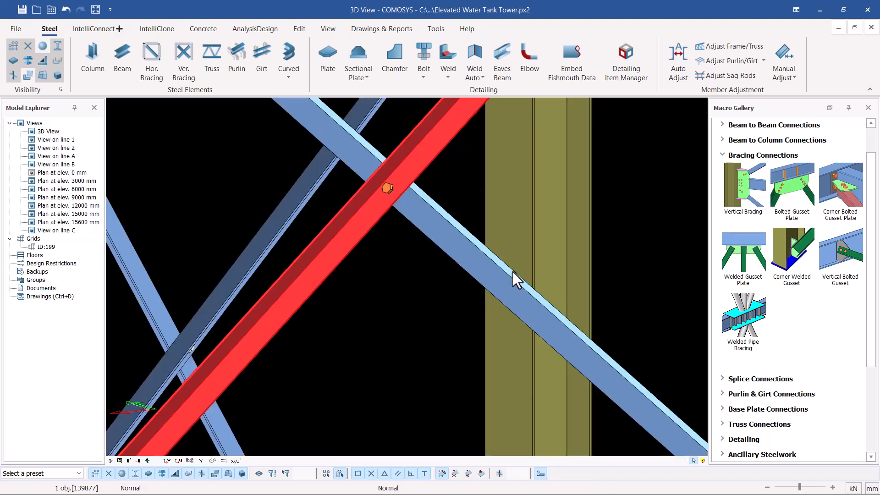
- Examine the diagonal horizontal brace at the first bracing level, its gusset plate connection at the column, and the whole tower
scroll(422, 244, "down", 4)
middle_click_drag(424, 227, 428, 252)
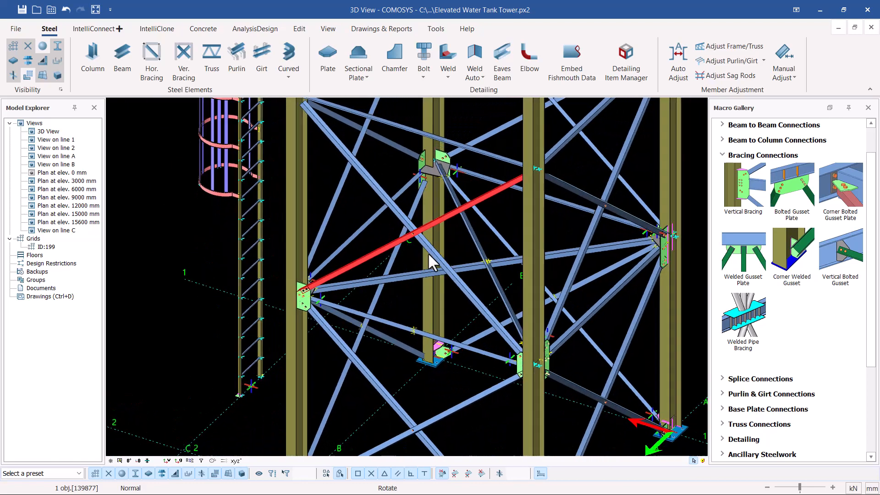
scroll(368, 254, "down", 2)
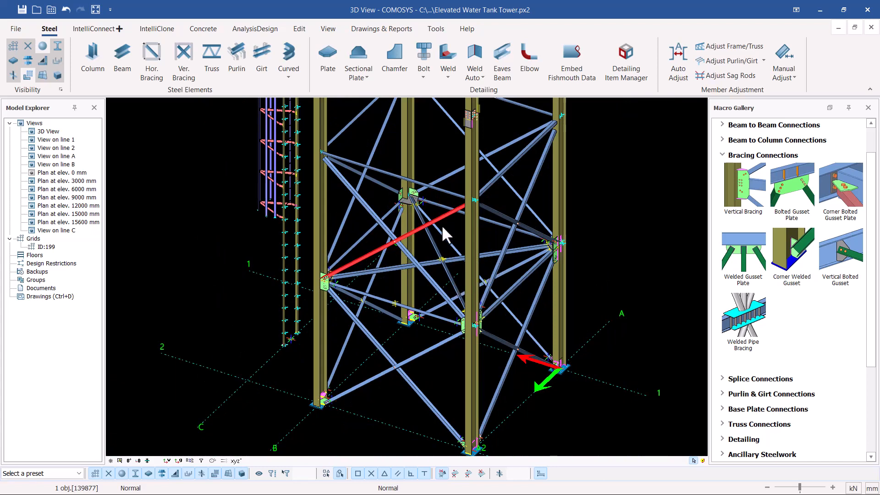
scroll(417, 188, "up", 8)
scroll(377, 222, "up", 1)
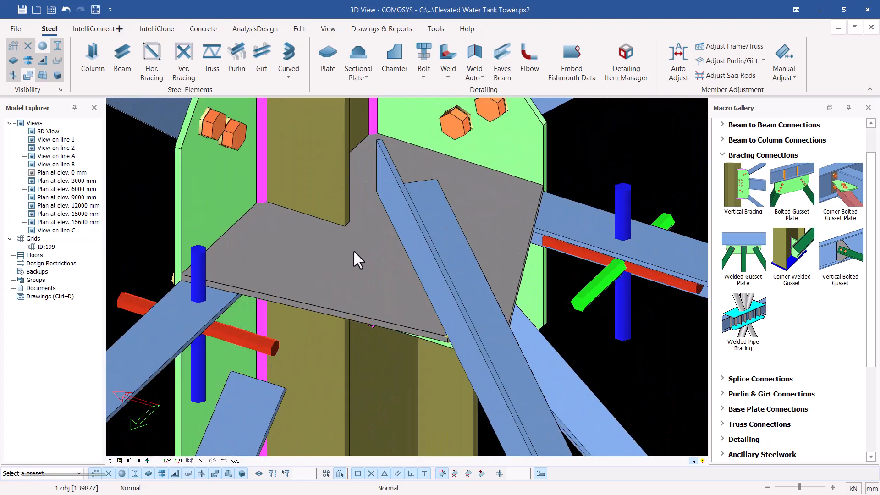
scroll(384, 190, "down", 6)
scroll(397, 183, "down", 4)
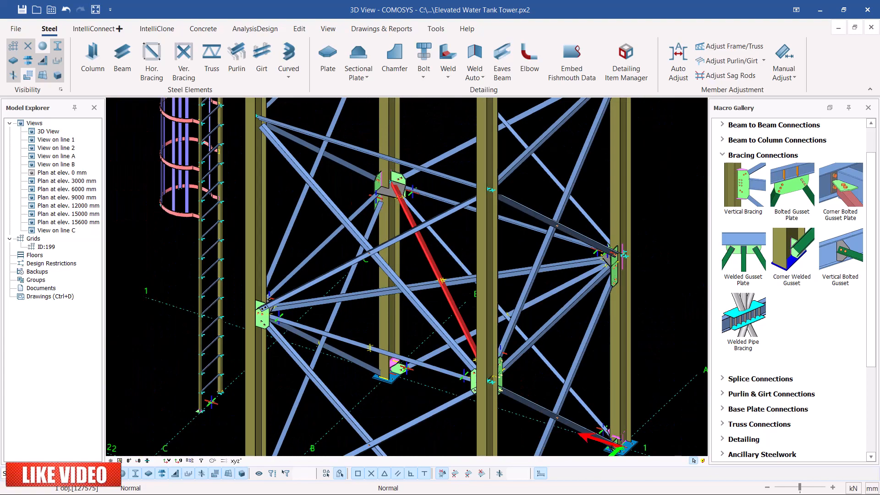
scroll(387, 273, "up", 10)
scroll(433, 264, "down", 8)
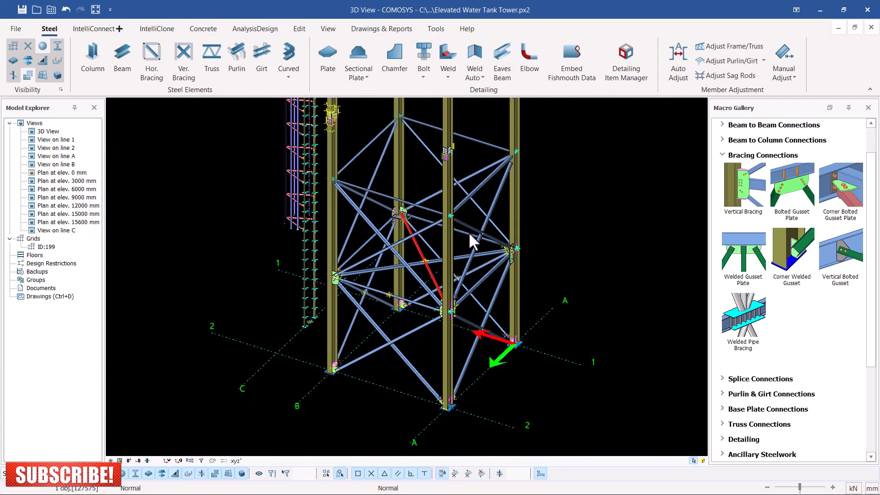
scroll(464, 199, "down", 6)
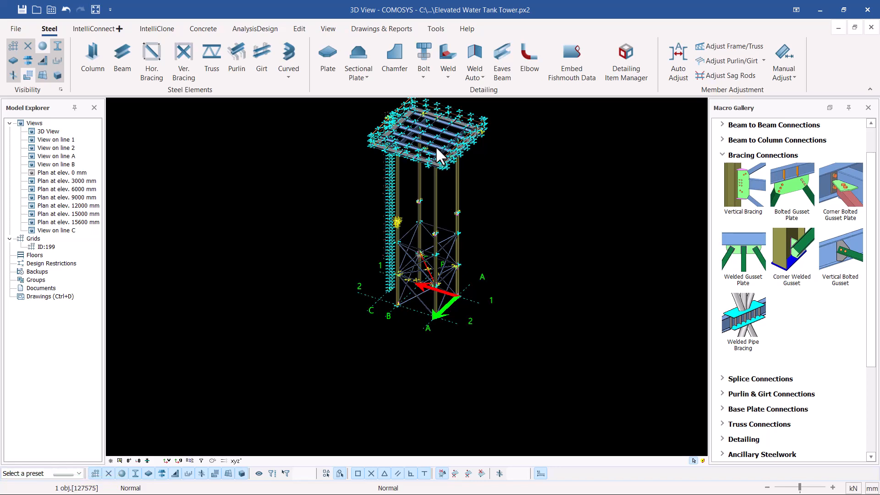
scroll(445, 178, "up", 2)
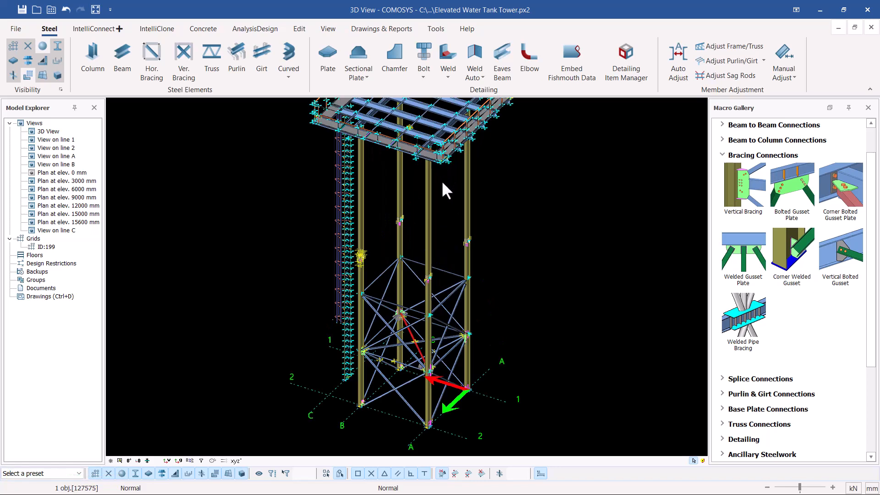